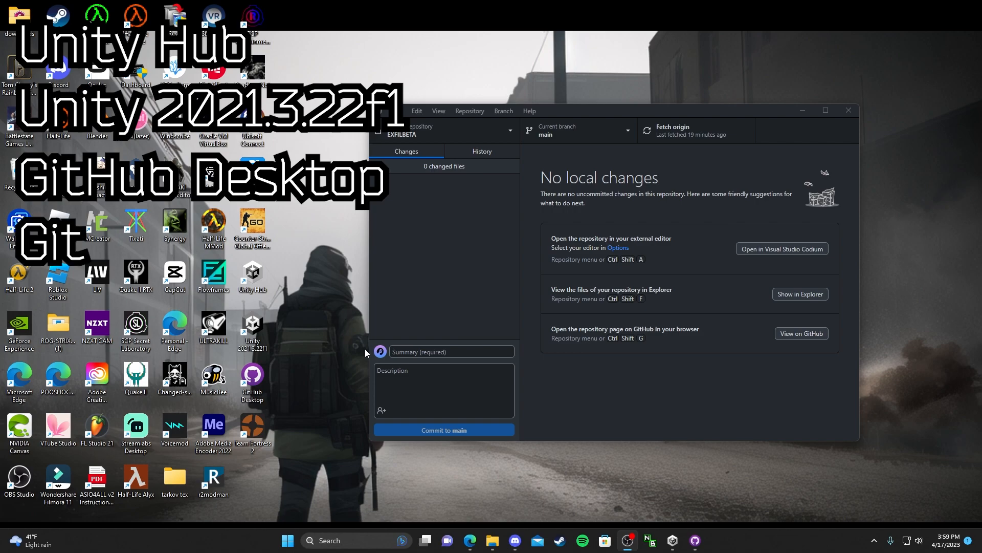
Start cloning a repository from GitHub.com and select ExfilDEV/EXFILDEVELOPER
{"action": "left_click", "coordinate": [457, 309]}
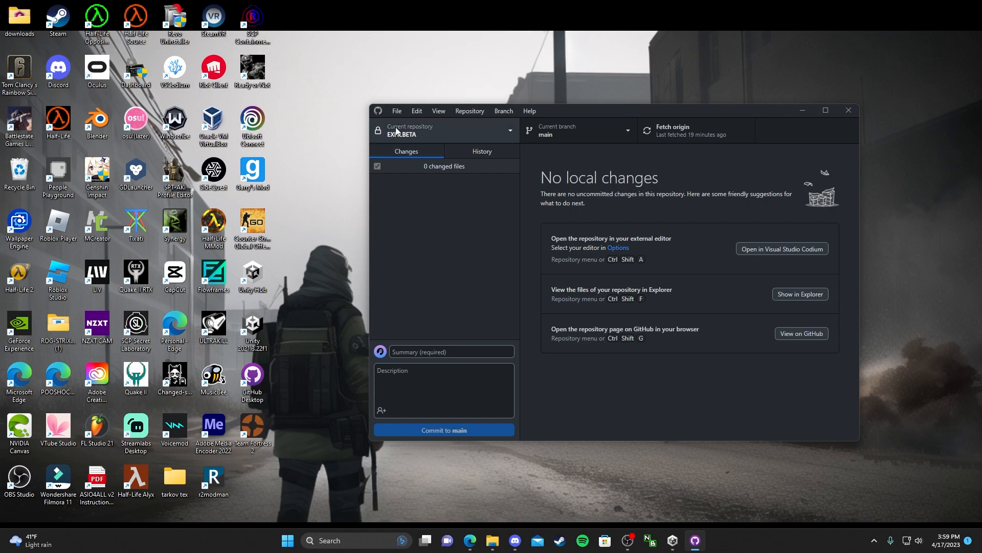
{"action": "left_click", "coordinate": [397, 113]}
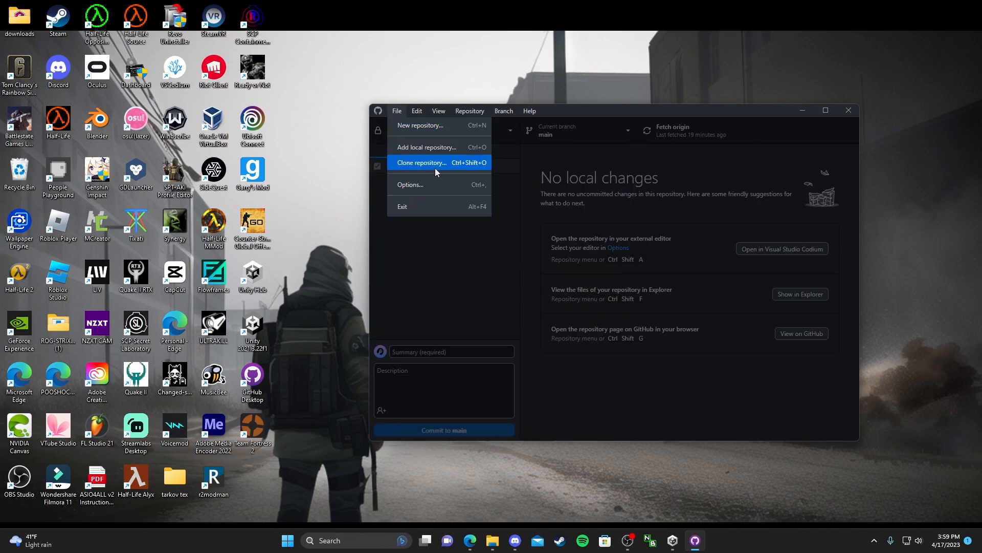
{"action": "left_click", "coordinate": [582, 232]}
{"action": "key", "text": "Tab"}
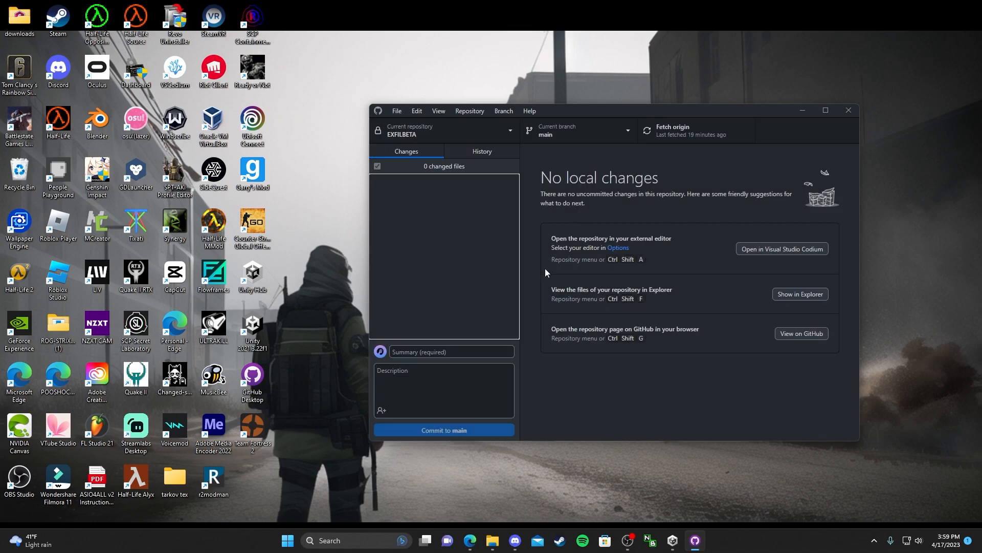
{"action": "key", "text": "ctrl+shift+o"}
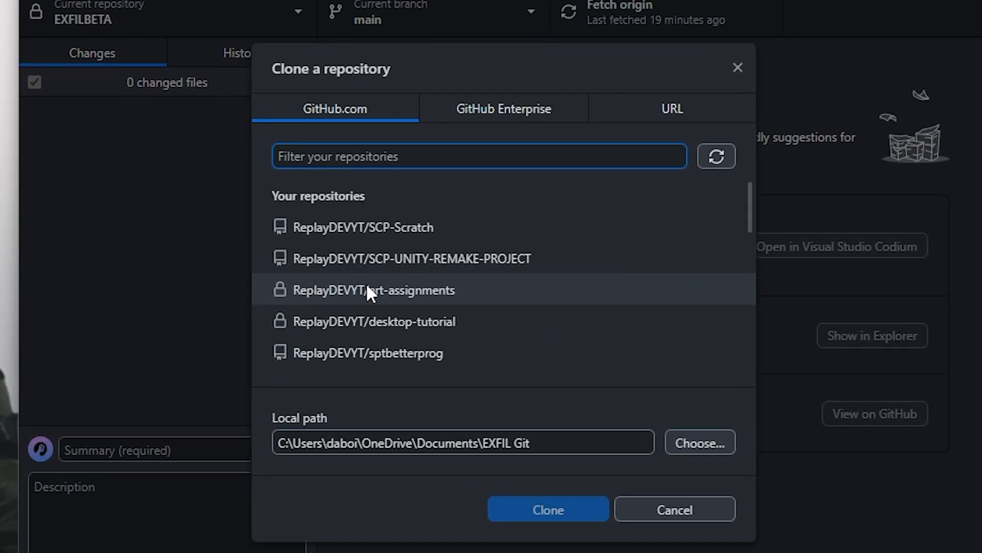
{"action": "scroll", "coordinate": [367, 283], "scroll_direction": "down", "scroll_amount": 4}
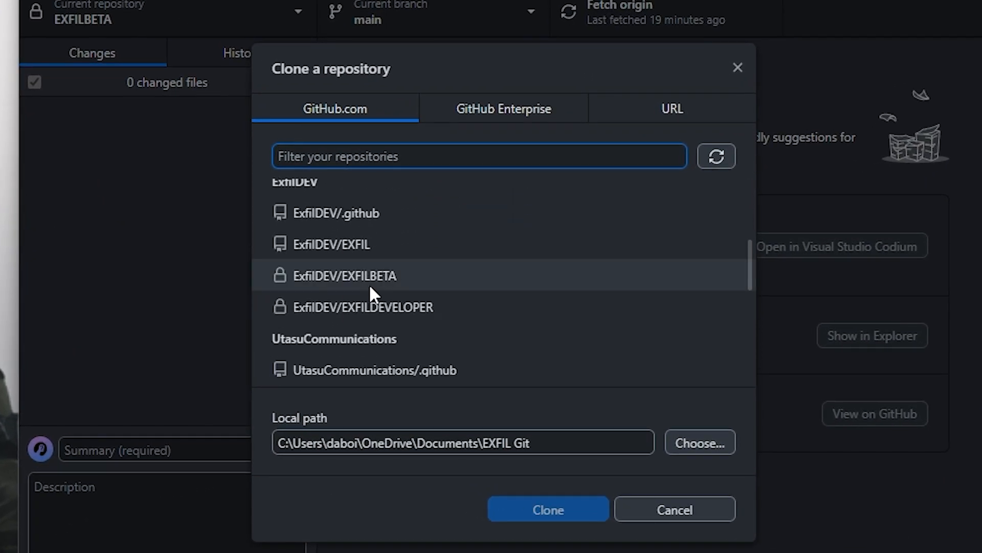
{"action": "left_click", "coordinate": [392, 306]}
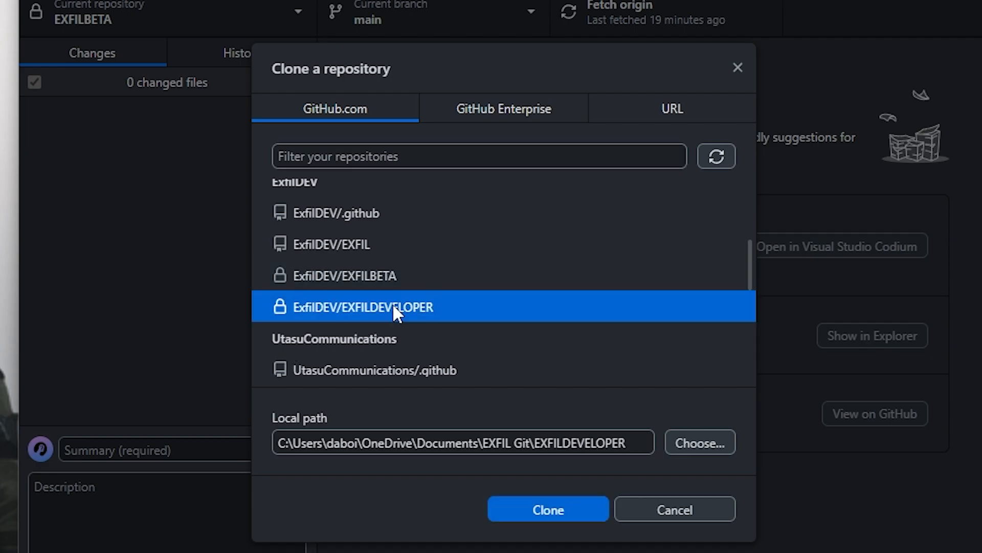
Choose the EXFIL Git folder in Documents as the local path and clone the EXFILDEVELOPER repository there
{"action": "left_click", "coordinate": [699, 447]}
{"action": "mouse_move", "coordinate": [293, 21]}
{"action": "left_mouse_down"}
{"action": "mouse_move", "coordinate": [148, 117]}
{"action": "mouse_move", "coordinate": [174, 117]}
{"action": "left_mouse_up"}
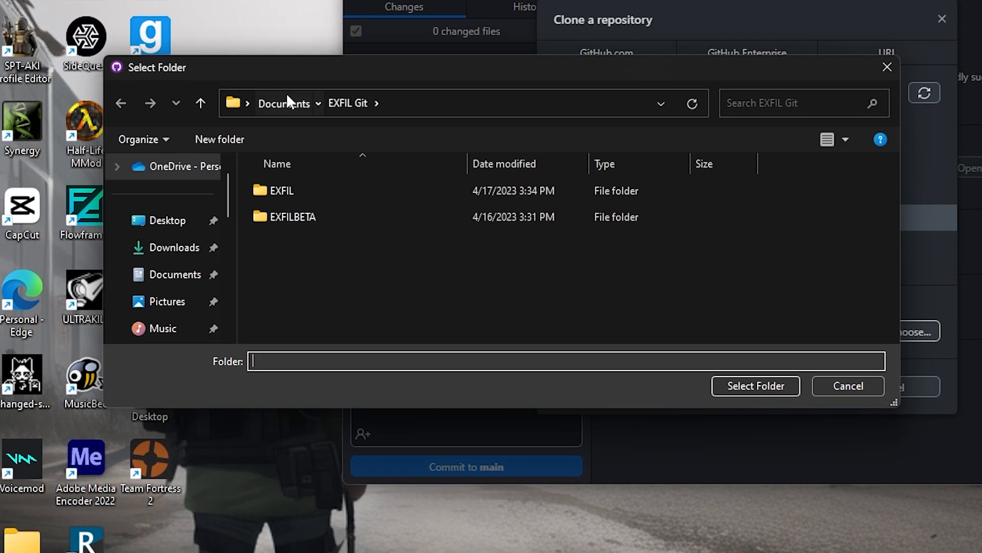
{"action": "left_click", "coordinate": [286, 97]}
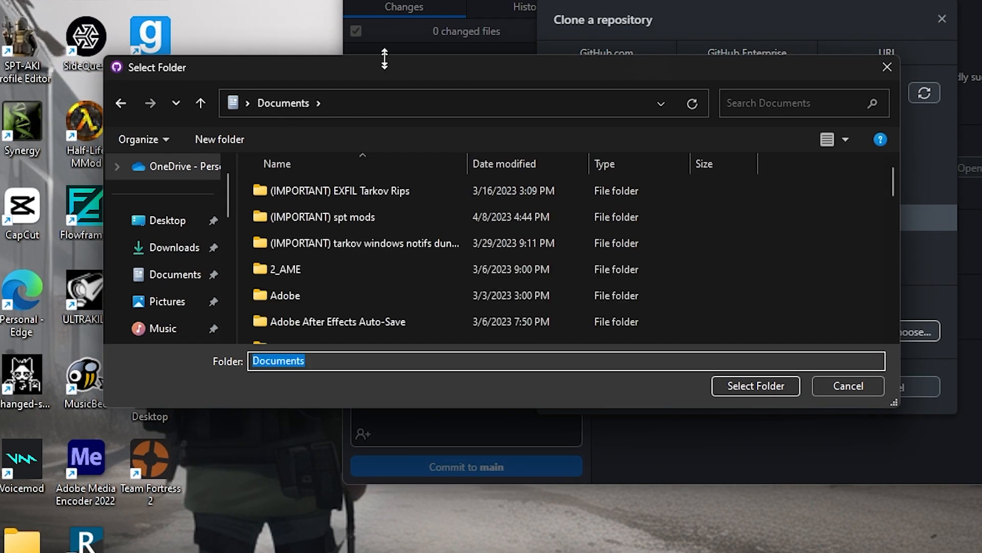
{"action": "scroll", "coordinate": [387, 221], "scroll_direction": "down", "scroll_amount": 2}
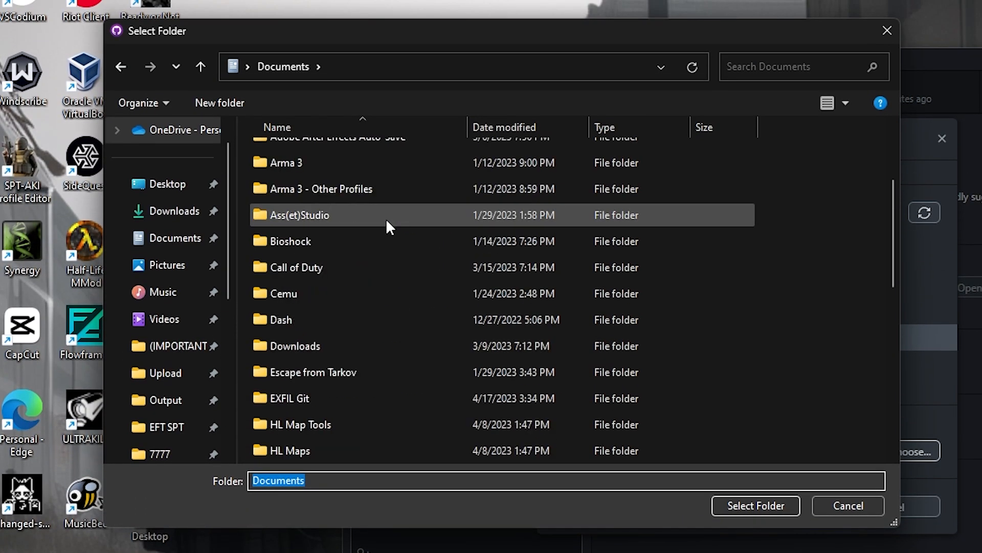
{"action": "scroll", "coordinate": [386, 225], "scroll_direction": "down", "scroll_amount": 1}
{"action": "left_click", "coordinate": [276, 317]}
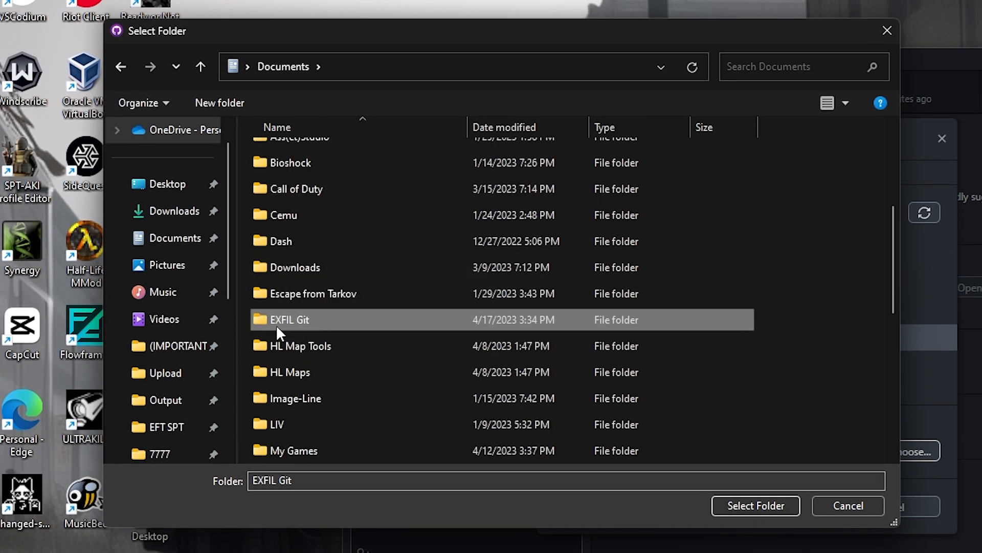
{"action": "double_click", "coordinate": [308, 316]}
{"action": "left_click", "coordinate": [726, 504]}
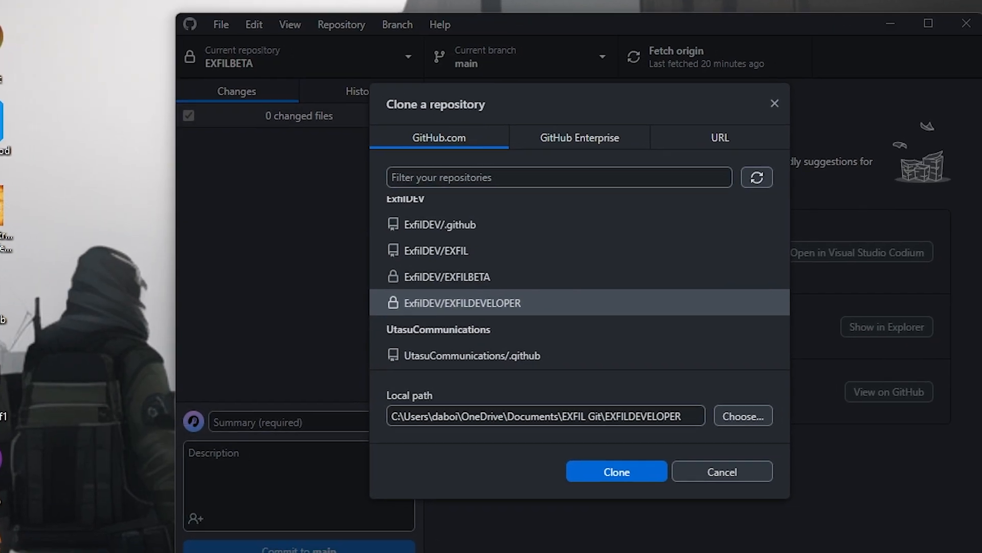
{"action": "left_click", "coordinate": [544, 462]}
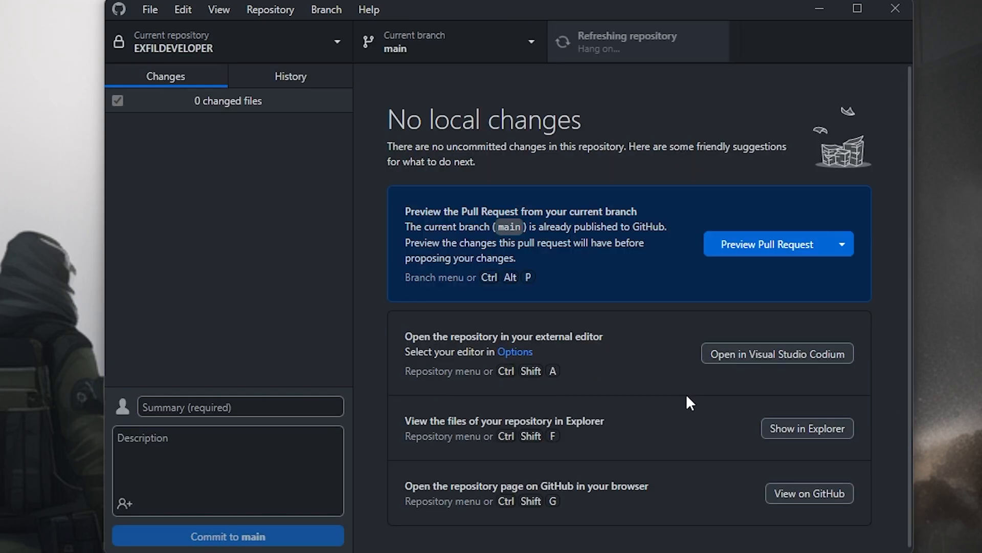
Fetch origin for the EXFILDEVELOPER repository, check its commit history, and return to the changes view
{"action": "left_click", "coordinate": [633, 47]}
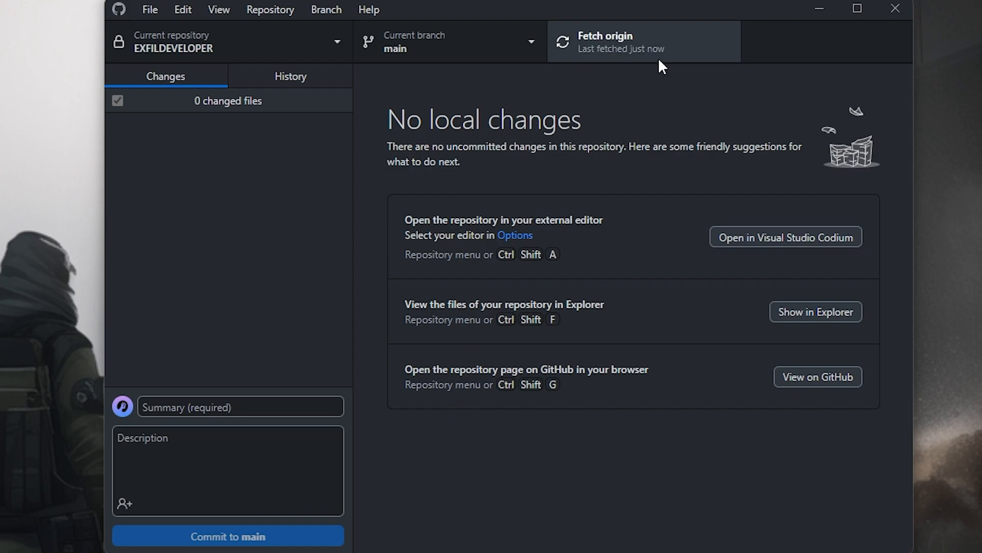
{"action": "left_click", "coordinate": [310, 85]}
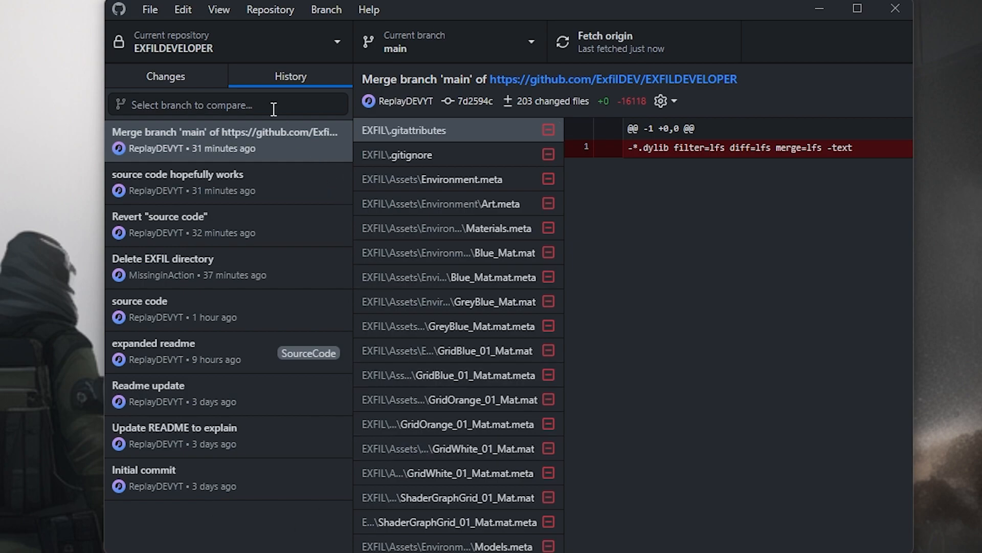
{"action": "left_click", "coordinate": [162, 76]}
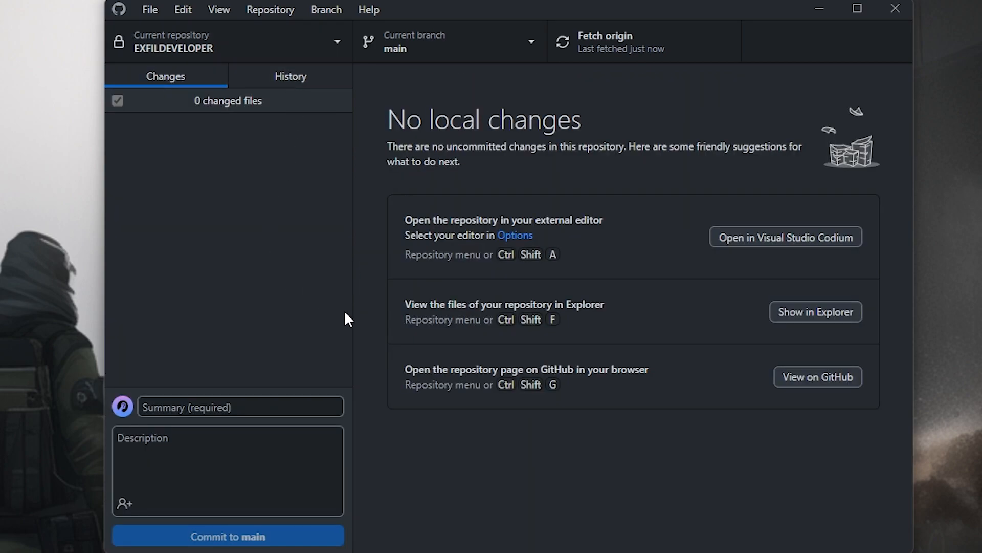
Switch to Unity Hub and remove the existing EXFIL project from the project list
{"action": "right_click", "coordinate": [42, 459]}
{"action": "left_click", "coordinate": [33, 402]}
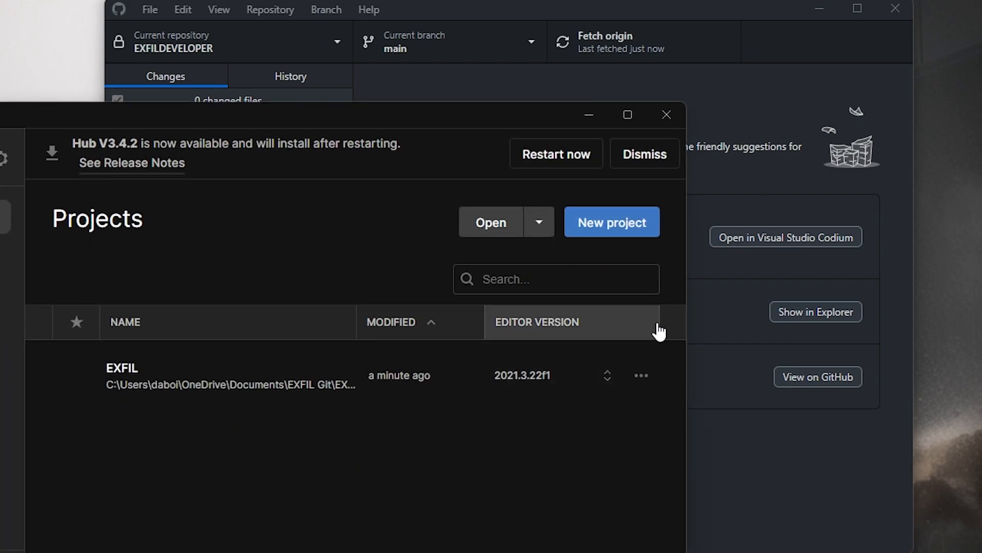
{"action": "left_click", "coordinate": [642, 375]}
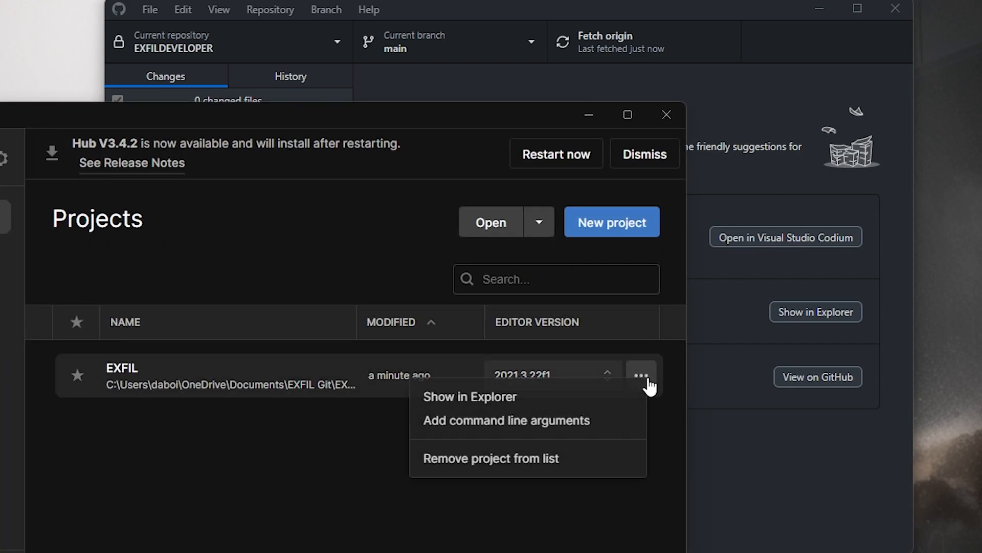
{"action": "left_click", "coordinate": [583, 456]}
{"action": "left_click", "coordinate": [382, 444]}
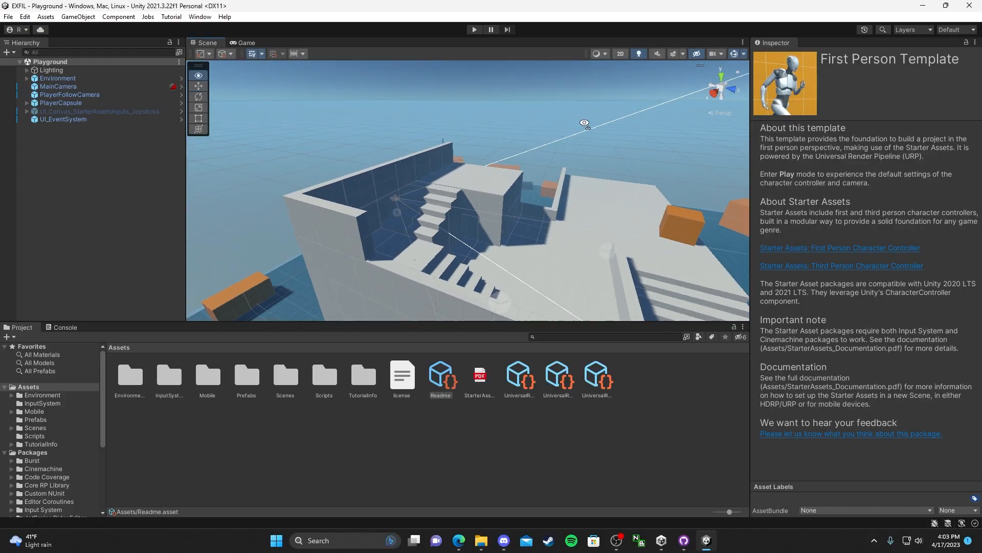
Select the Cylinder pole standing on the orange box in the Playground scene and open its Environment prefab for editing
{"action": "scroll", "coordinate": [746, 131], "scroll_direction": "up", "scroll_amount": 2}
{"action": "key", "text": "s"}
{"action": "left_click_drag", "start_coordinate": [745, 129], "coordinate": [782, 144]}
{"action": "scroll", "coordinate": [661, 183], "scroll_direction": "up", "scroll_amount": 3}
{"action": "left_click_drag", "start_coordinate": [619, 179], "coordinate": [735, 113]}
{"action": "scroll", "coordinate": [661, 182], "scroll_direction": "up", "scroll_amount": 1}
{"action": "key", "text": "w"}
{"action": "key", "text": "s"}
{"action": "key", "text": "s"}
{"action": "key", "text": "w"}
{"action": "key", "text": "s"}
{"action": "left_click", "coordinate": [447, 152]}
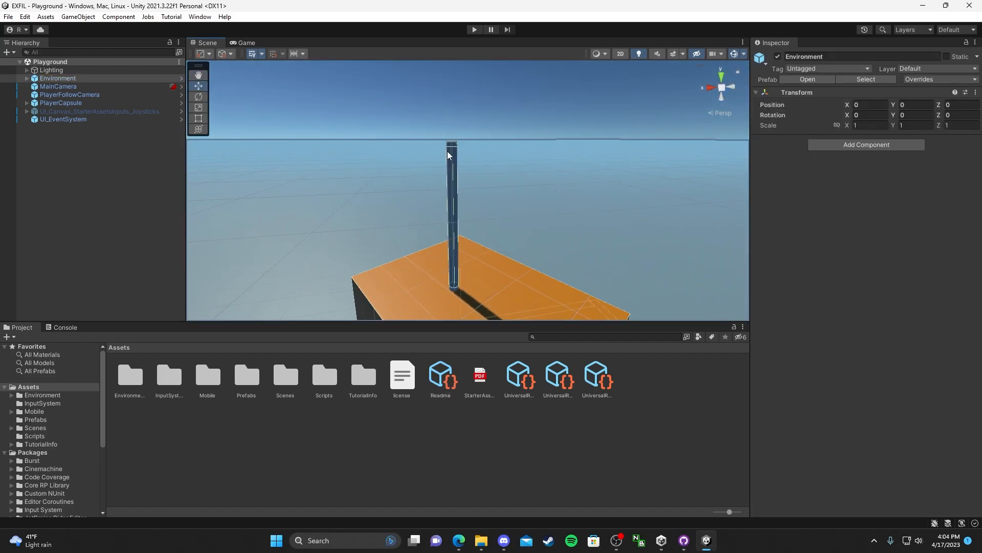
{"action": "left_click", "coordinate": [447, 153]}
{"action": "left_click", "coordinate": [447, 154]}
{"action": "left_click", "coordinate": [447, 153]}
{"action": "left_click", "coordinate": [448, 154]}
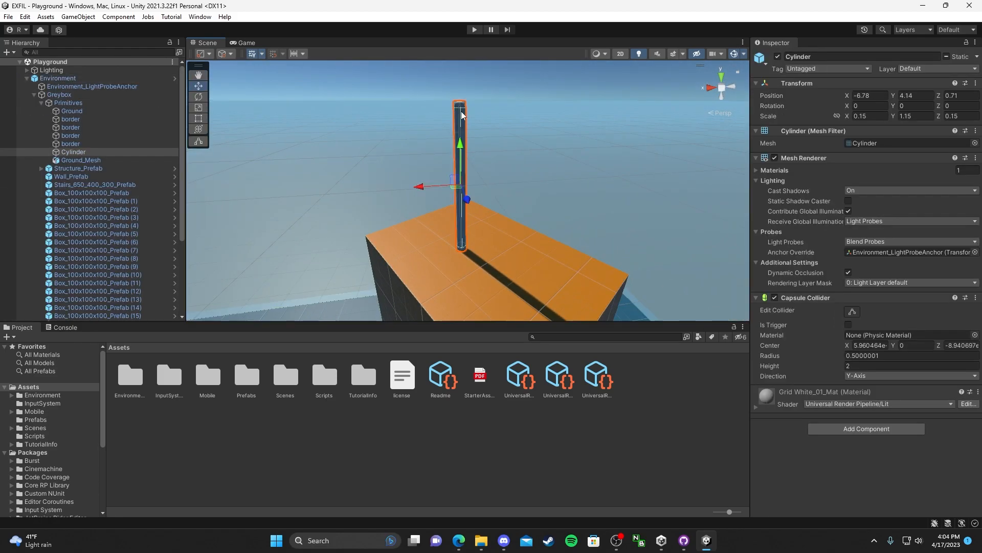
{"action": "key", "text": "Delete"}
{"action": "key", "text": "Return"}
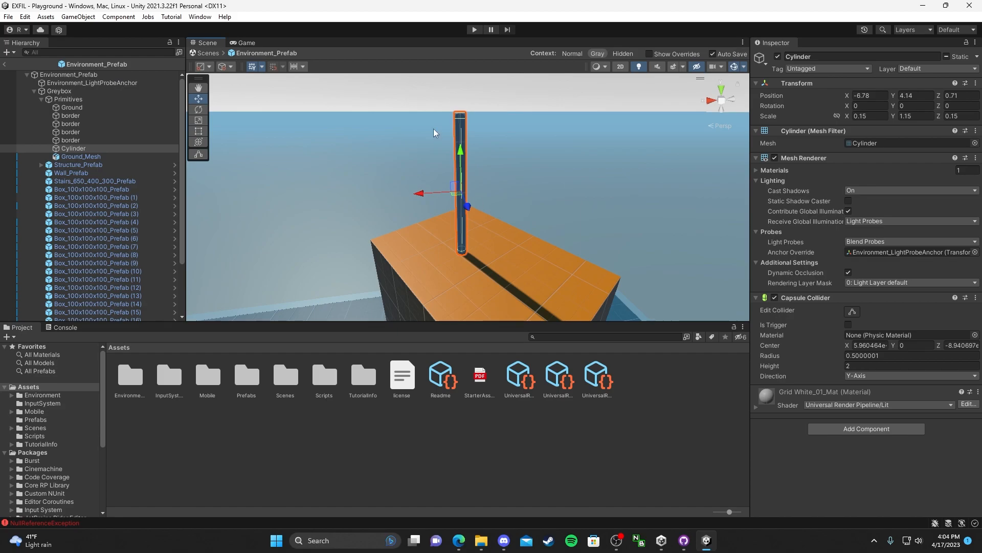
Delete the Cylinder pole from the Environment prefab and return to the Playground scene
{"action": "left_click", "coordinate": [461, 113]}
{"action": "left_click", "coordinate": [461, 115]}
{"action": "key", "text": "Delete"}
{"action": "left_click_drag", "start_coordinate": [460, 119], "coordinate": [450, 79]}
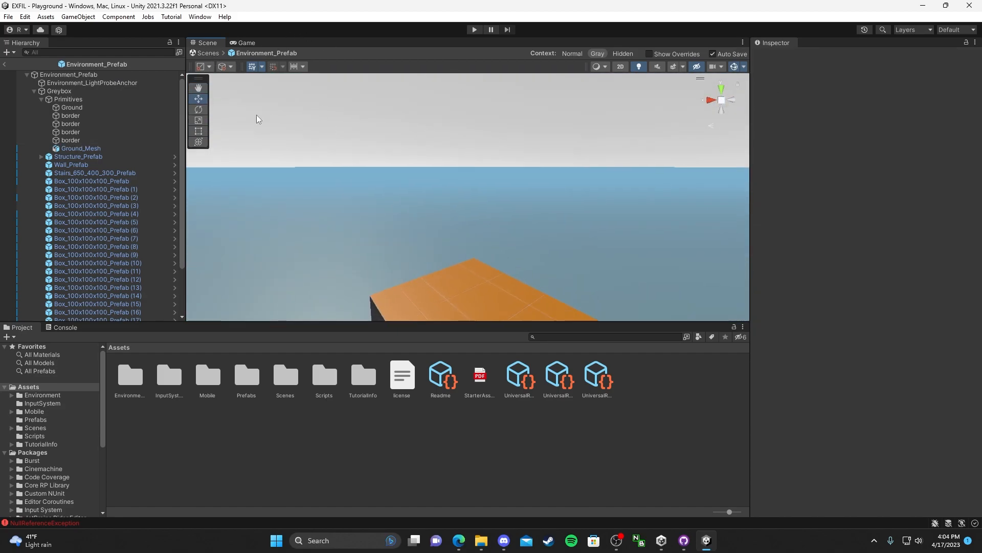
{"action": "left_click_drag", "start_coordinate": [375, 138], "coordinate": [376, 185]}
{"action": "left_click", "coordinate": [219, 53]}
Look around the Playground scene to inspect the orange boxes and the greybox structures
{"action": "left_click_drag", "start_coordinate": [489, 157], "coordinate": [504, 169]}
{"action": "left_click", "coordinate": [519, 122]}
{"action": "left_click_drag", "start_coordinate": [520, 123], "coordinate": [587, 59]}
{"action": "left_click", "coordinate": [588, 92]}
{"action": "left_click", "coordinate": [560, 82]}
{"action": "left_click", "coordinate": [597, 195]}
{"action": "left_click_drag", "start_coordinate": [596, 195], "coordinate": [592, 133]}
{"action": "scroll", "coordinate": [481, 257], "scroll_direction": "down", "scroll_amount": 10}
{"action": "left_click", "coordinate": [553, 80]}
{"action": "key", "text": "w"}
{"action": "scroll", "coordinate": [594, 135], "scroll_direction": "down", "scroll_amount": 5}
{"action": "scroll", "coordinate": [591, 137], "scroll_direction": "up", "scroll_amount": 5}
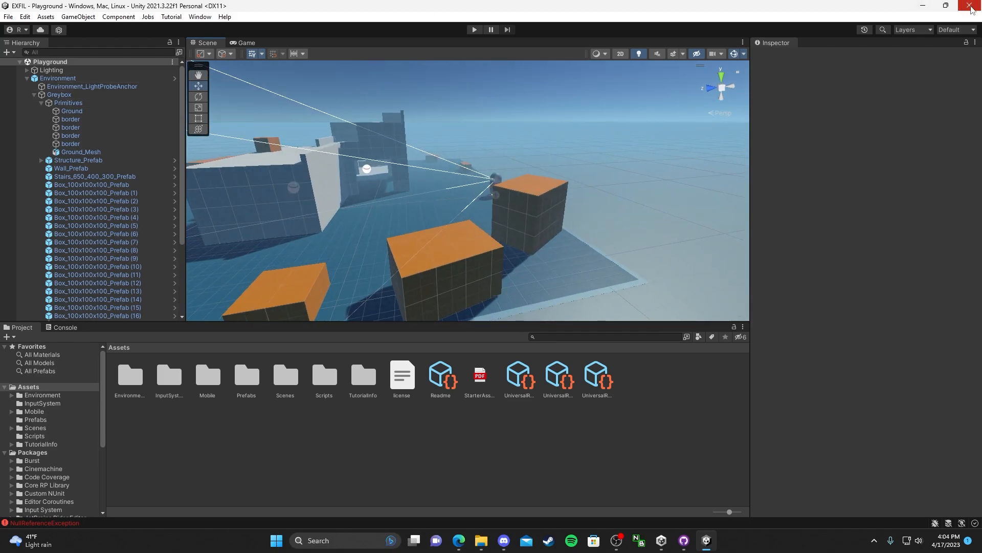
Close the Unity editor and switch to GitHub Desktop to show the repository's changed files
{"action": "left_click", "coordinate": [971, 8]}
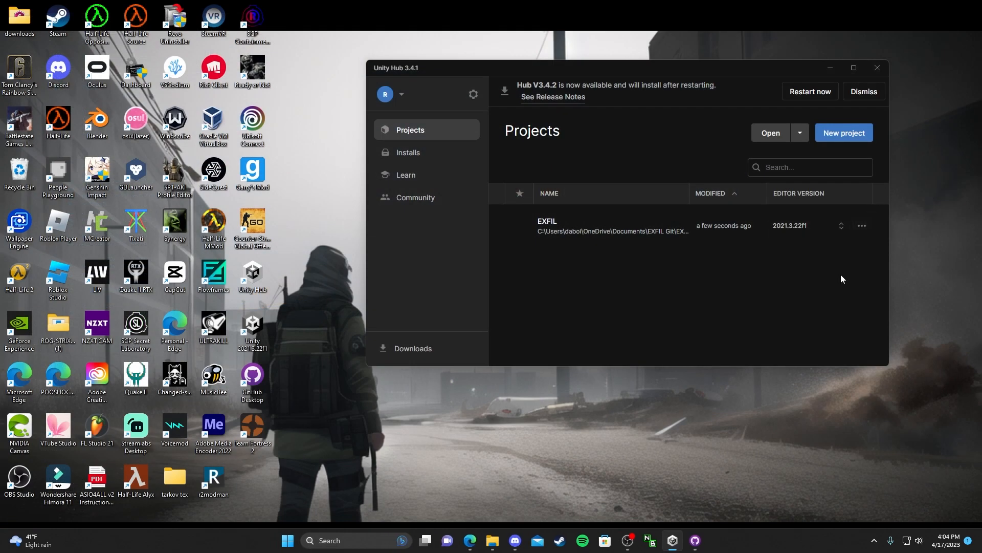
{"action": "left_click", "coordinate": [695, 540]}
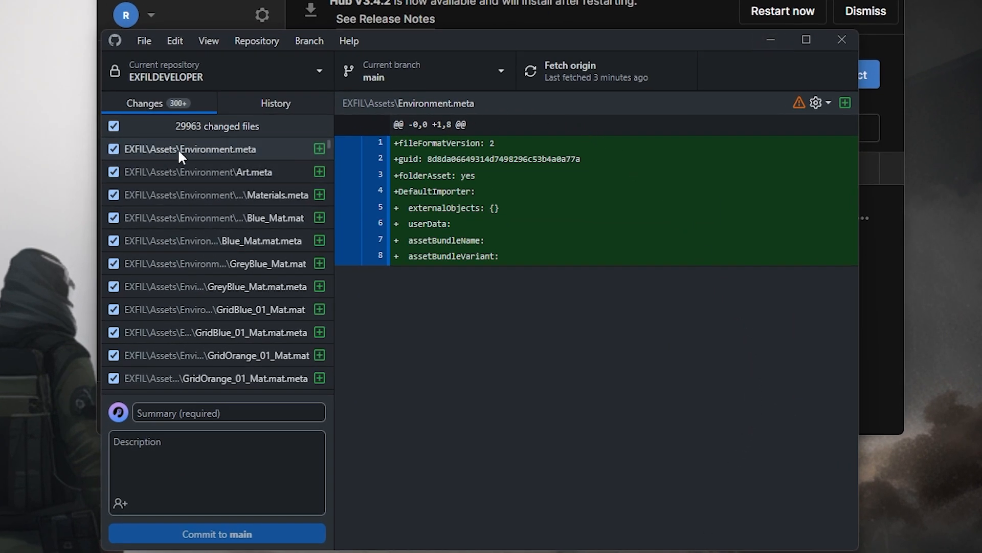
{"action": "left_click_drag", "start_coordinate": [374, 40], "coordinate": [132, 167]}
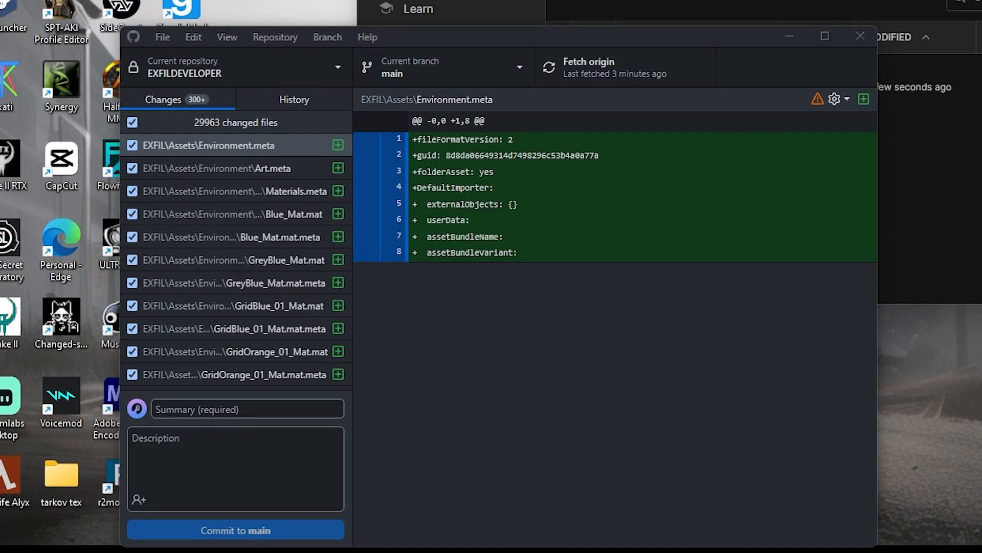
Switch to File Explorer, view the Downloads folder for the Git LFS installer, and return to the repository folder
{"action": "left_click", "coordinate": [460, 552]}
{"action": "left_click_drag", "start_coordinate": [405, 162], "coordinate": [814, 0]}
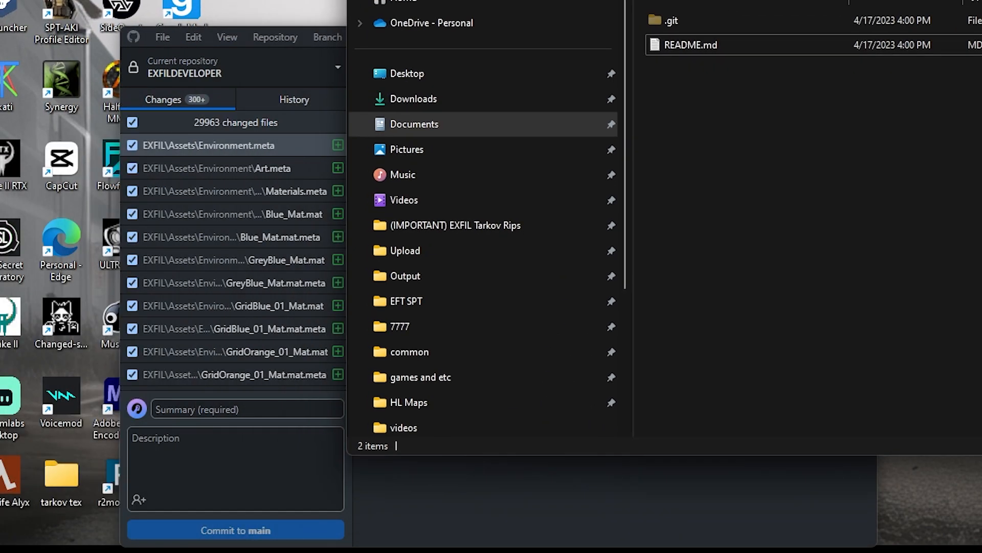
{"action": "right_click", "coordinate": [443, 104]}
{"action": "left_click", "coordinate": [507, 154]}
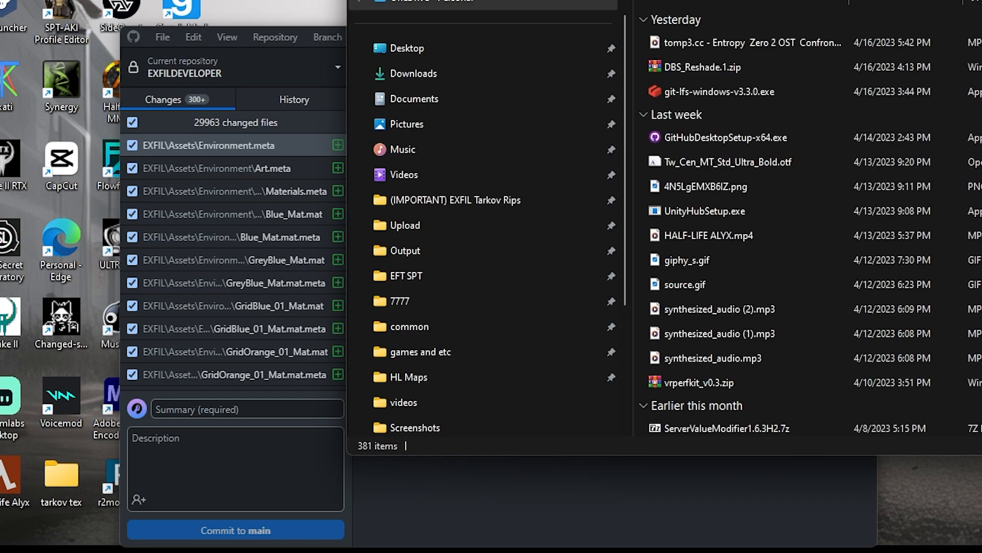
{"action": "left_click", "coordinate": [491, 0]}
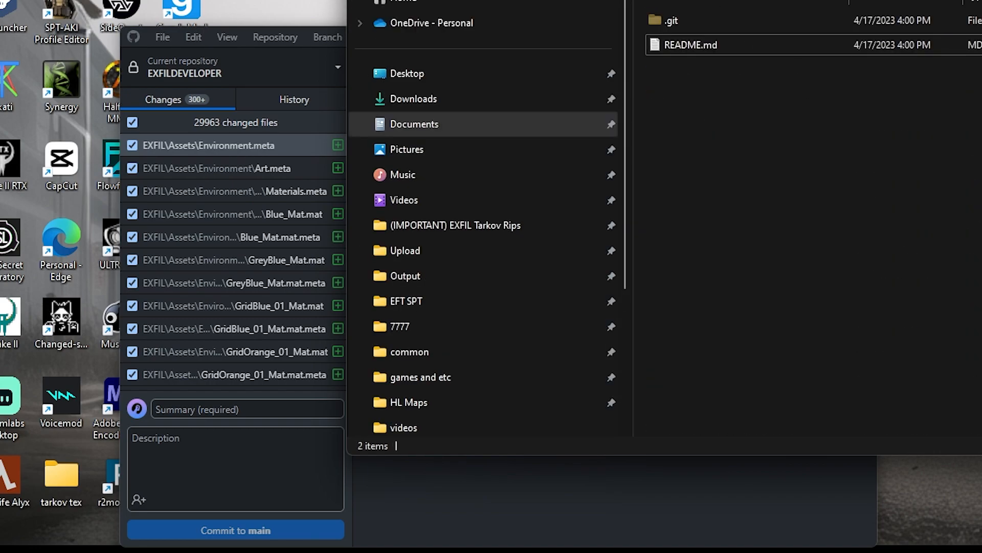
Show the full context options of the repository folder to locate its Git commands
{"action": "right_click", "coordinate": [802, 197]}
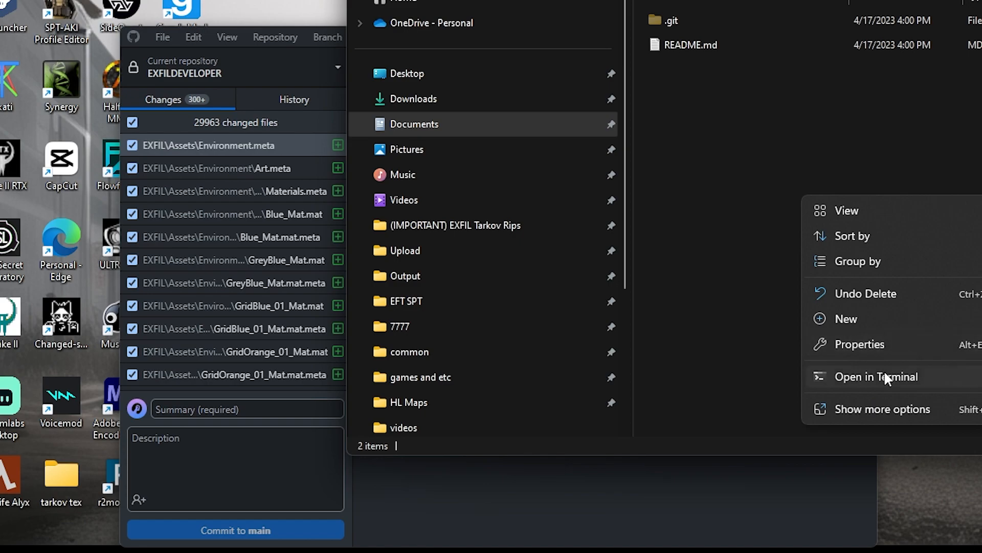
{"action": "left_click", "coordinate": [735, 308]}
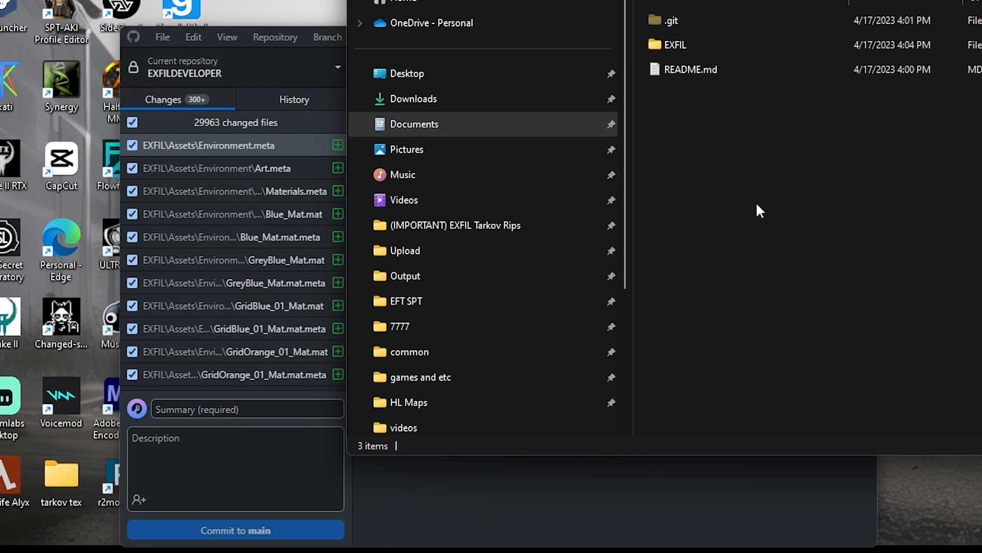
{"action": "right_click", "coordinate": [754, 196]}
{"action": "left_click", "coordinate": [843, 407]}
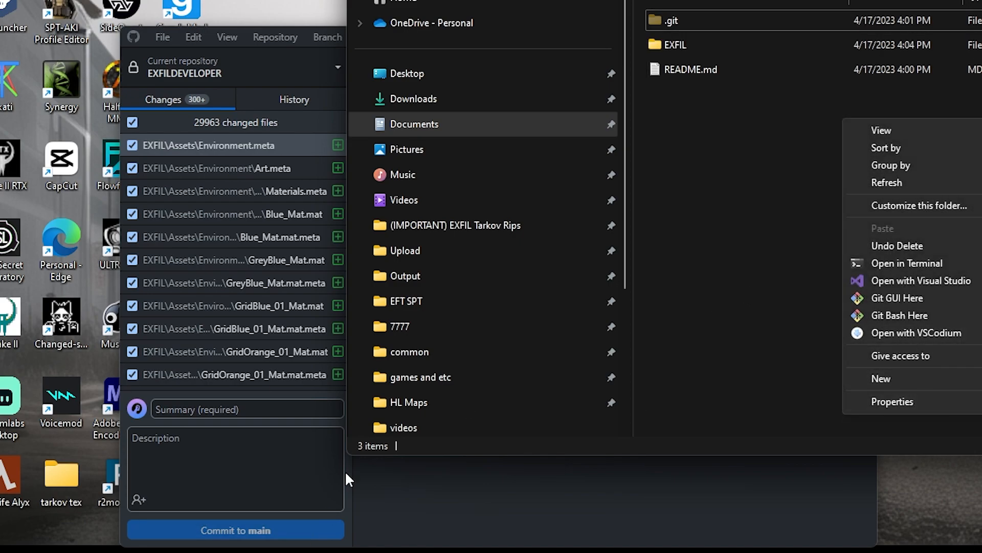
Back in GitHub Desktop, enter "source fixed" as the commit summary for the changed files
{"action": "left_click", "coordinate": [217, 424]}
{"action": "left_click", "coordinate": [231, 409]}
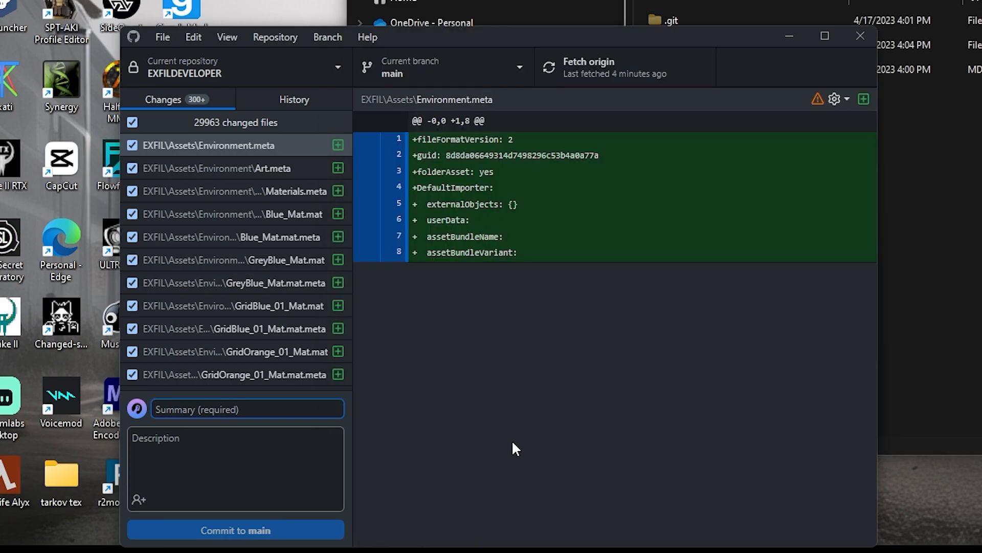
{"action": "type", "text": "source fic"}
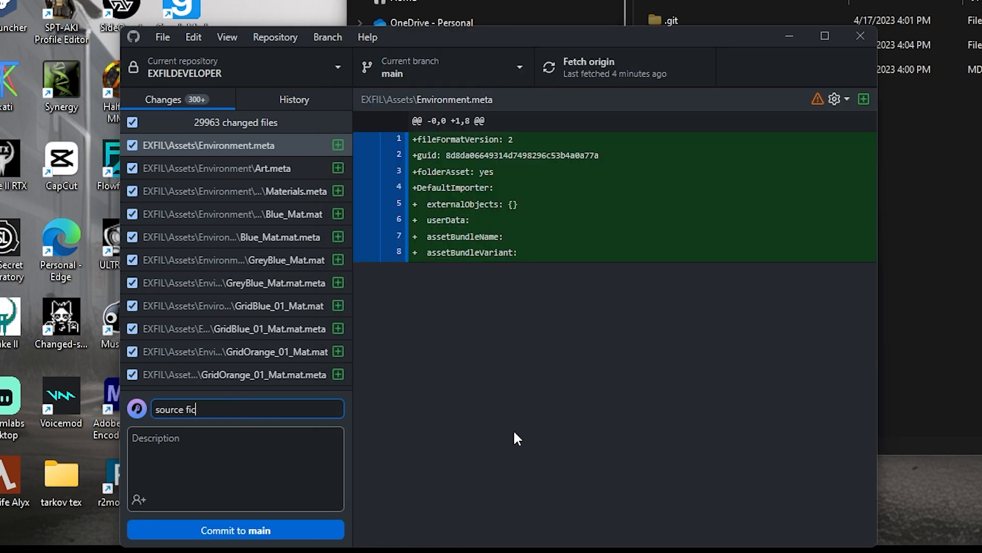
{"action": "key", "text": "BackSpace"}
{"action": "type", "text": "xed"}
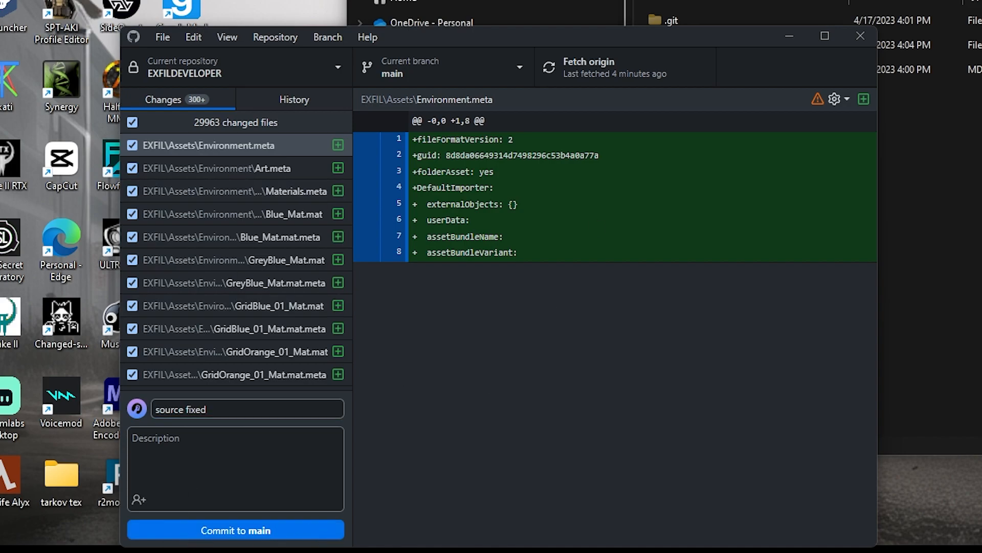
Try to commit the "source fixed" changes to the main branch
{"action": "left_click", "coordinate": [331, 533]}
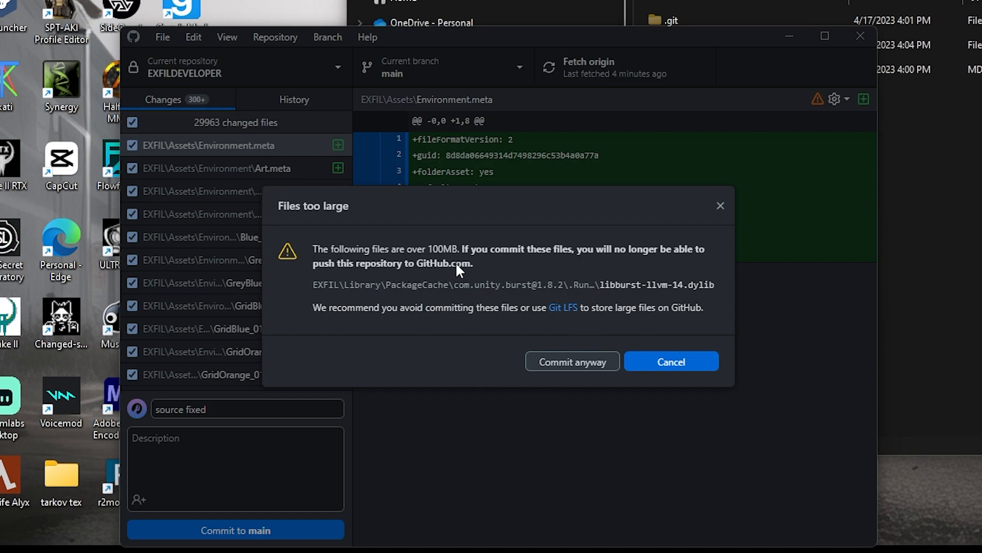
{"action": "left_click", "coordinate": [720, 205]}
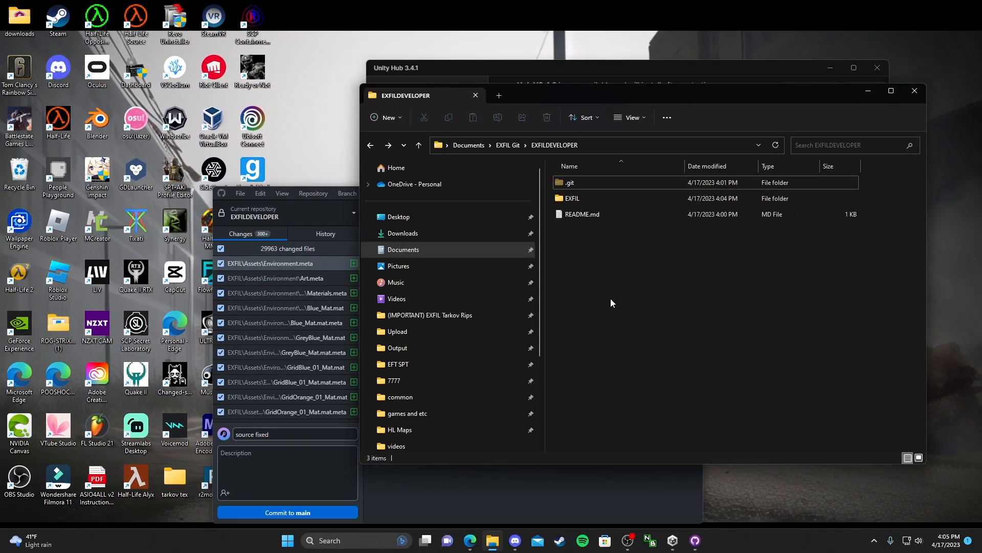
Open Git Bash in the EXFILDEVELOPER folder in File Explorer and run "git lfs install"
{"action": "right_click", "coordinate": [611, 302]}
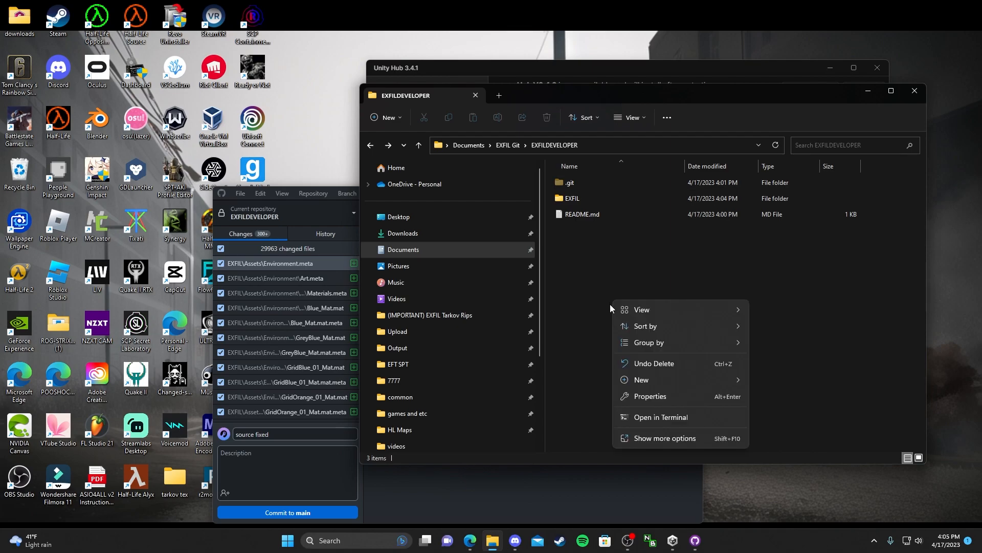
{"action": "left_click", "coordinate": [673, 436]}
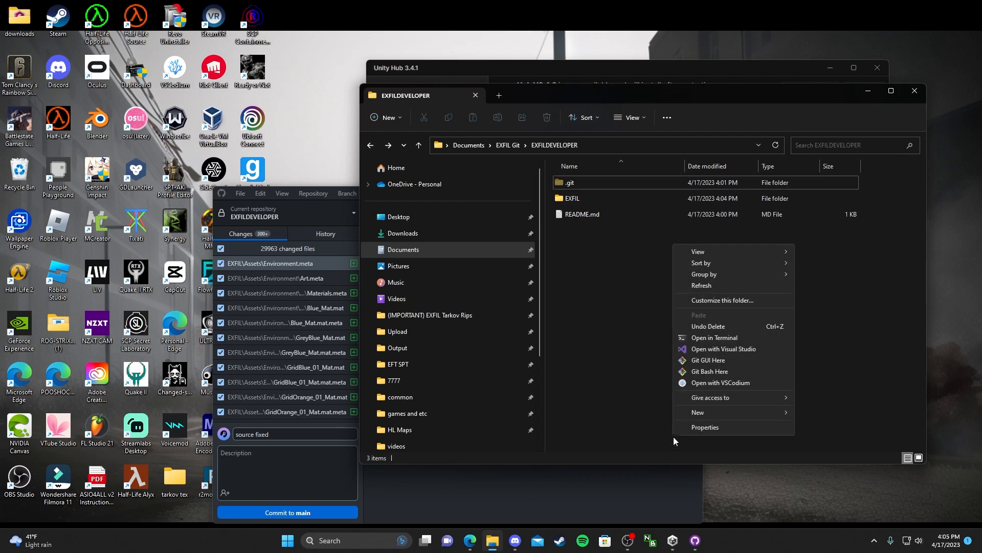
{"action": "left_click", "coordinate": [708, 372]}
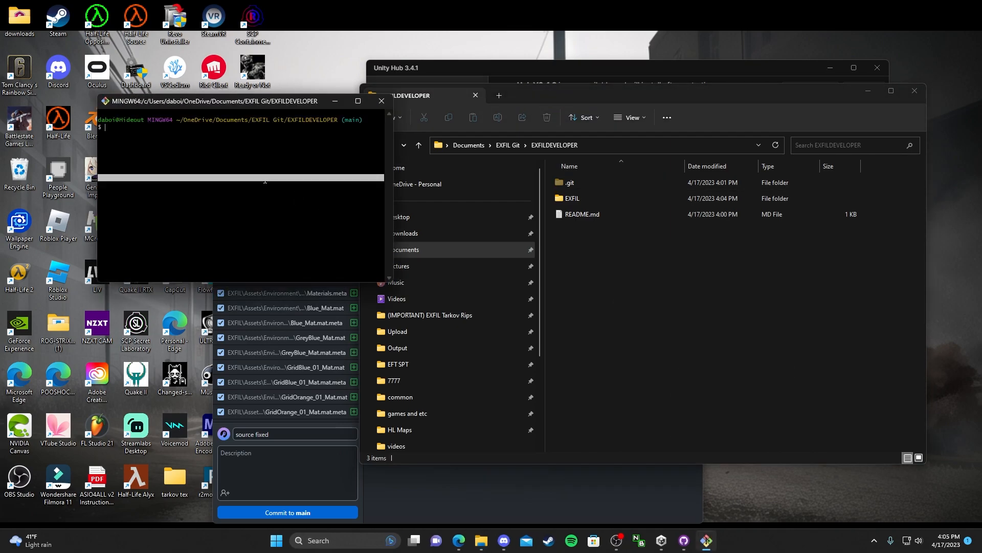
{"action": "type", "text": "git lfs install"}
{"action": "key", "text": "Return"}
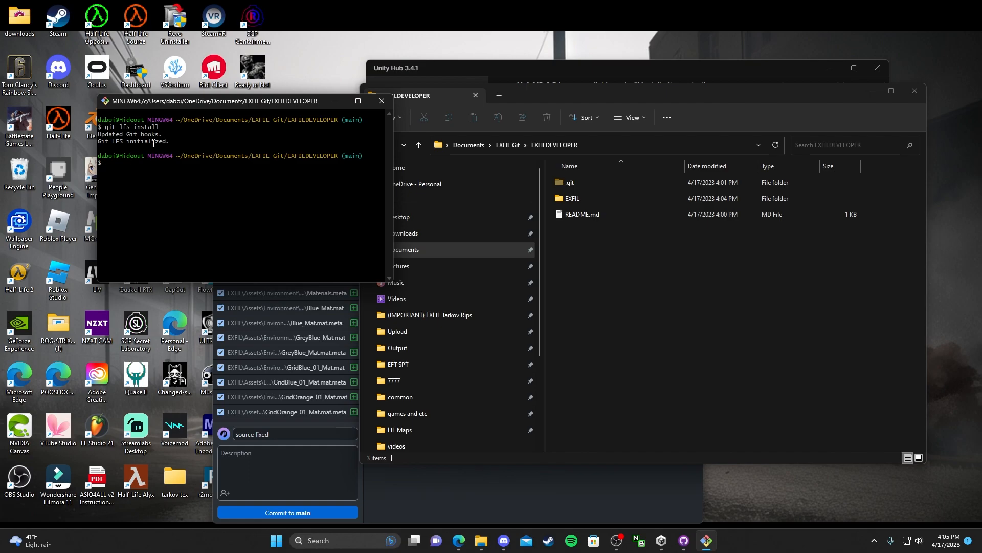
Return to GitHub Desktop and retry the commit to main to check which file types are too large
{"action": "left_click", "coordinate": [598, 279]}
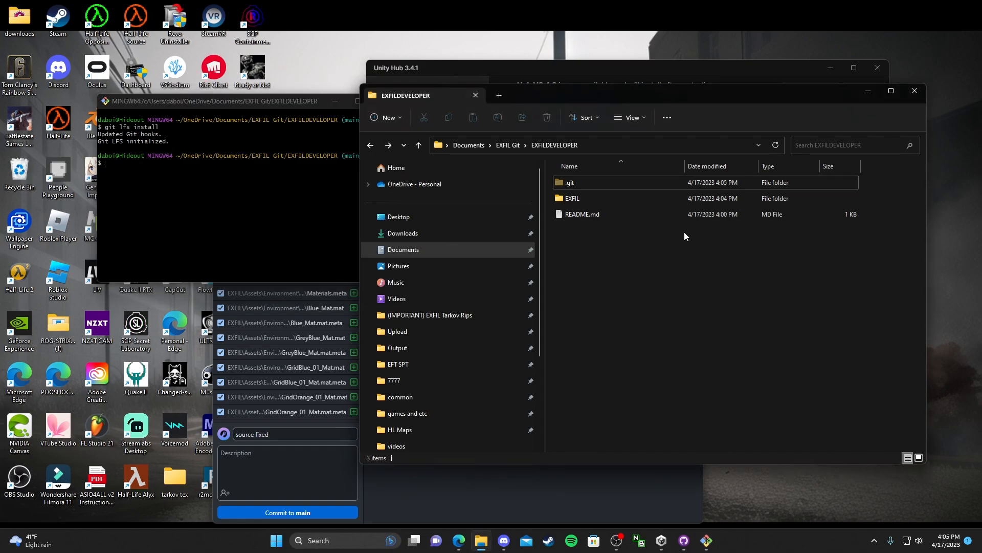
{"action": "left_click", "coordinate": [303, 450]}
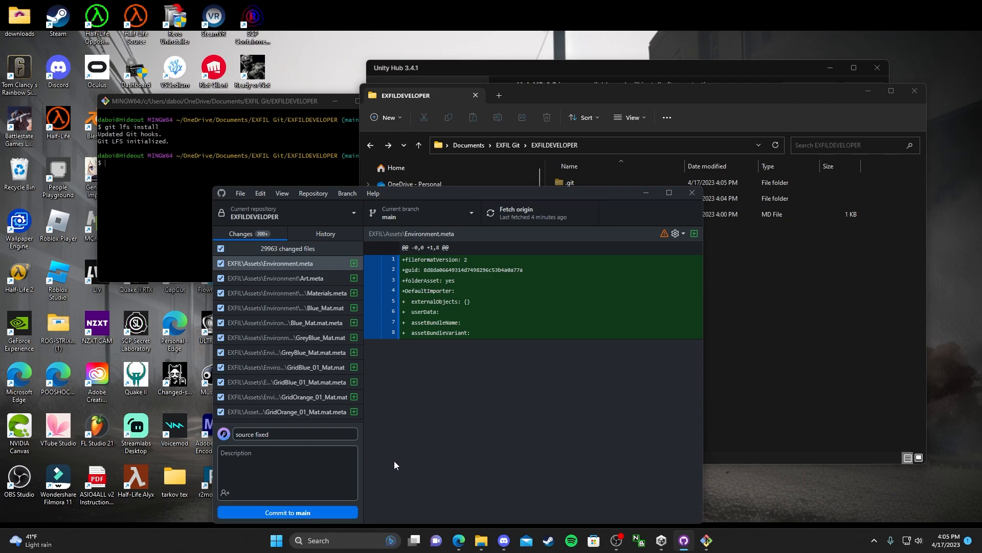
{"action": "key", "text": "ctrl+Return"}
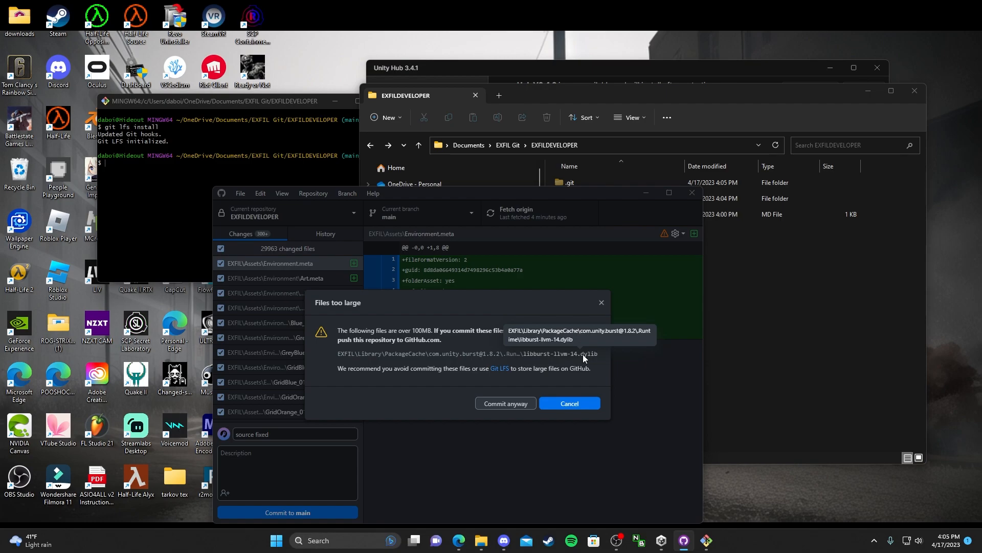
In Git Bash, run git lfs track "*.dylib" and dismiss the large-file dialog in GitHub Desktop
{"action": "left_click", "coordinate": [192, 168]}
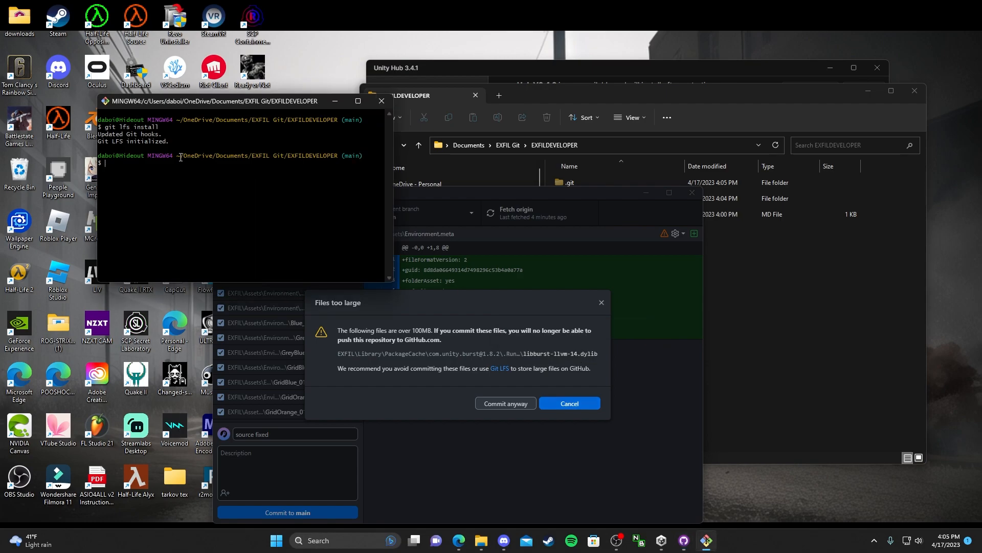
{"action": "type", "text": "git lfs track \"*."}
{"action": "type", "text": "dylib\""}
{"action": "key", "text": "Return"}
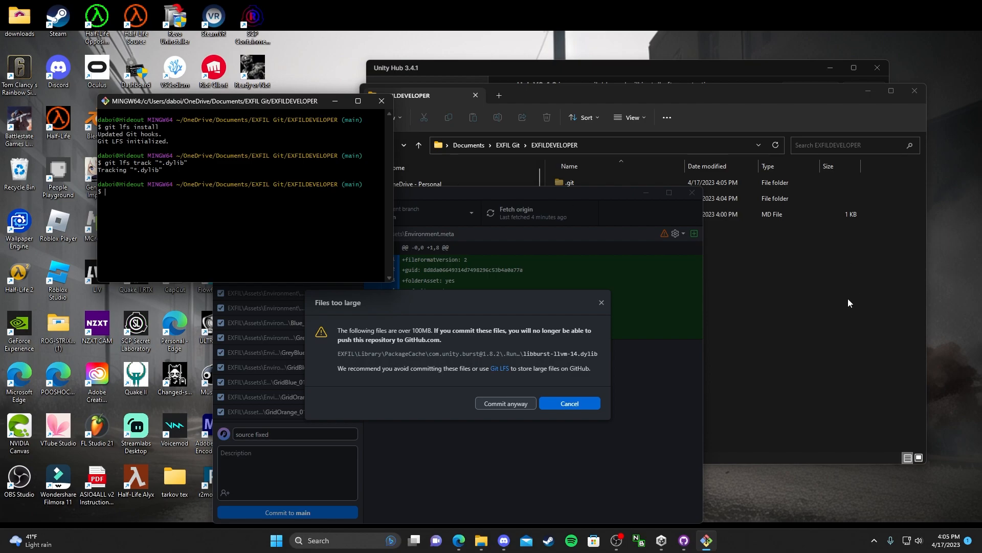
{"action": "left_click", "coordinate": [601, 304]}
Open the .gitattributes file from the EXFILDEVELOPER folder to check its LFS tracking rule, and close it
{"action": "left_click", "coordinate": [785, 281]}
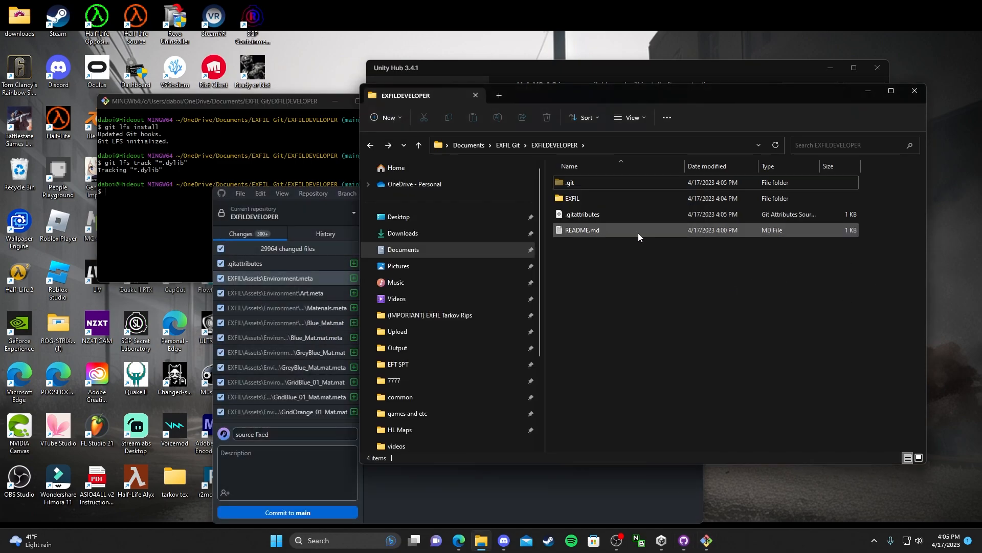
{"action": "double_click", "coordinate": [610, 215]}
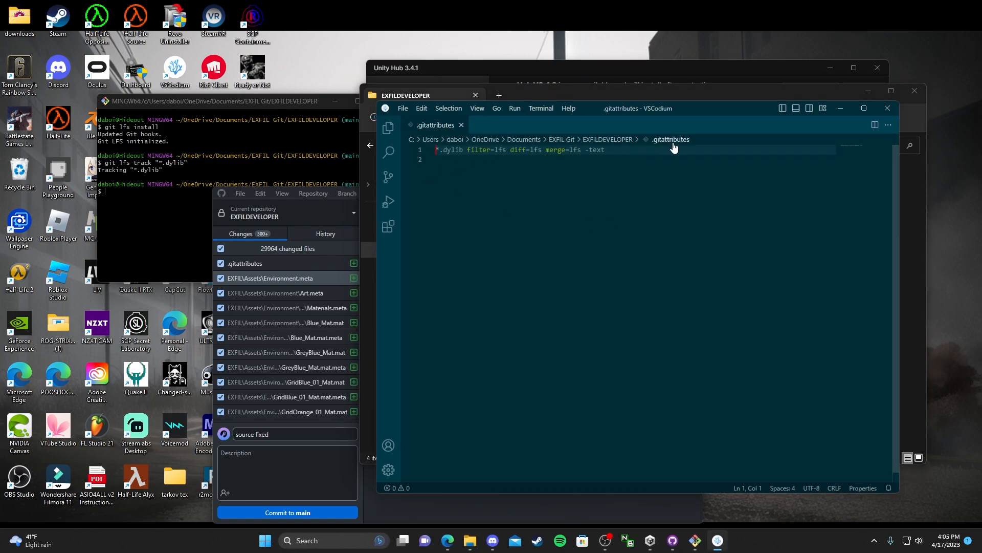
{"action": "left_click_drag", "start_coordinate": [662, 163], "coordinate": [422, 145]}
{"action": "left_click", "coordinate": [454, 171]}
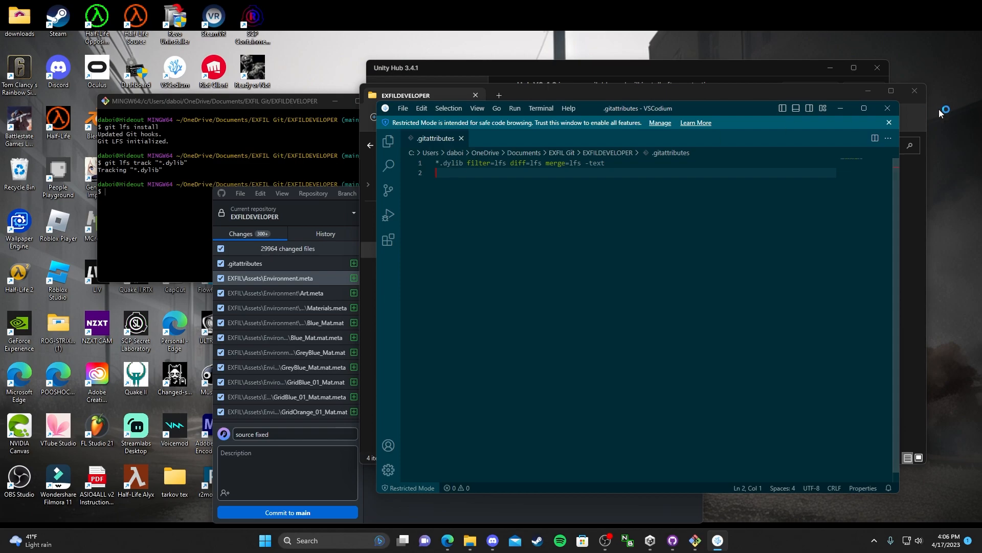
{"action": "left_click", "coordinate": [888, 108]}
Move the .gitattributes file into the EXFIL project folder and open that folder
{"action": "left_click_drag", "start_coordinate": [618, 211], "coordinate": [617, 200]}
{"action": "double_click", "coordinate": [589, 200]}
{"action": "left_click_drag", "start_coordinate": [613, 304], "coordinate": [656, 327]}
Switch to Microsoft Edge and copy the contents of Unity.gitignore from the github/gitignore repository
{"action": "left_click", "coordinate": [461, 537]}
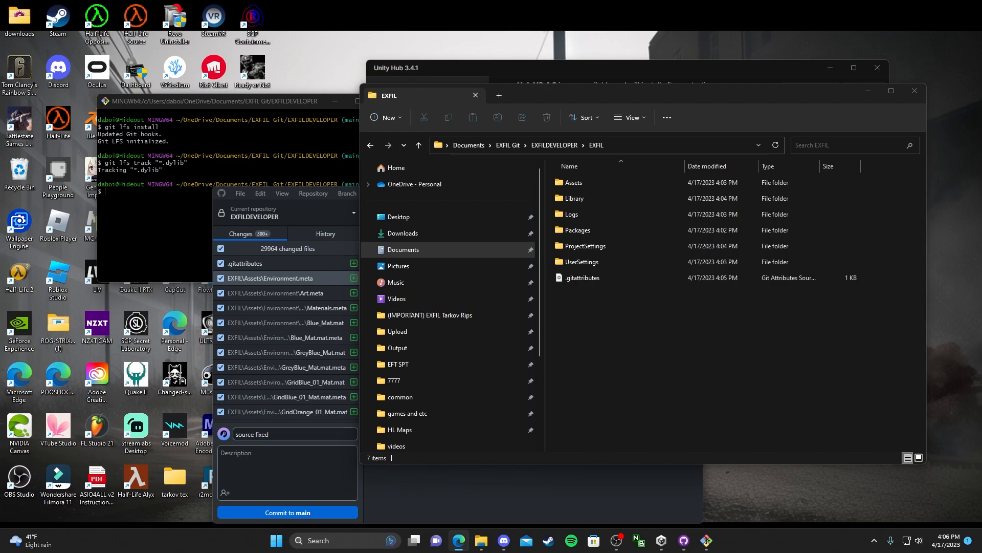
{"action": "left_click_drag", "start_coordinate": [256, 1], "coordinate": [139, 0]}
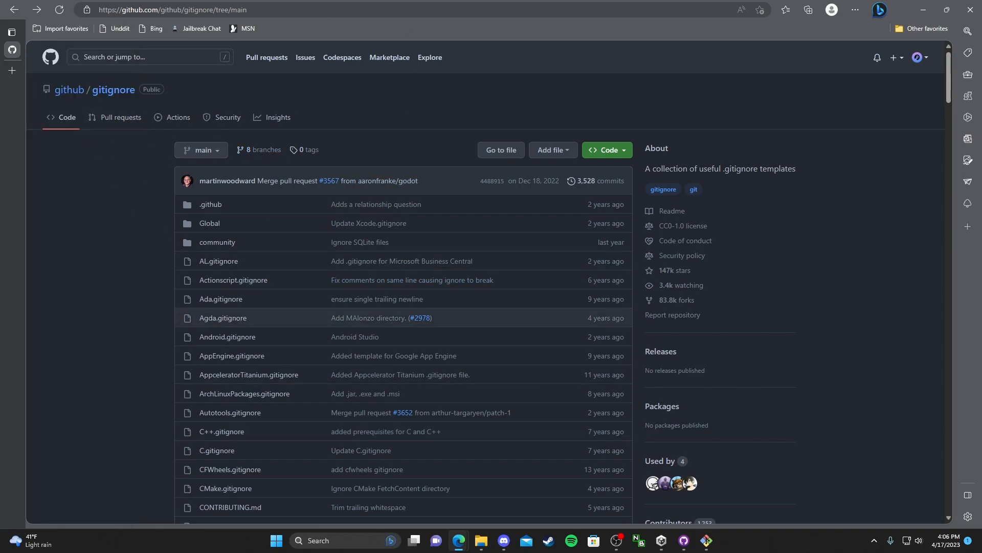
{"action": "left_click", "coordinate": [429, 138]}
{"action": "scroll", "coordinate": [130, 269], "scroll_direction": "down", "scroll_amount": 20}
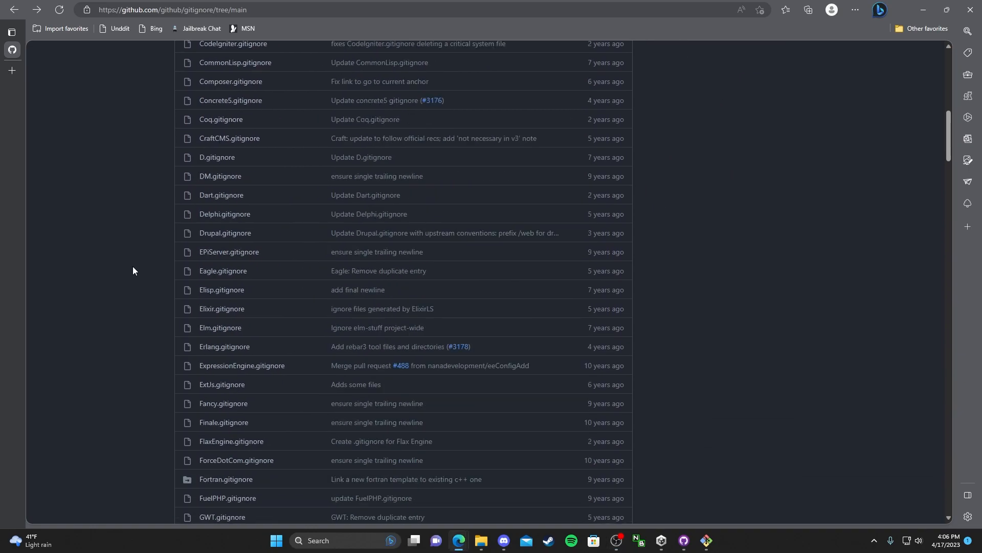
{"action": "scroll", "coordinate": [135, 263], "scroll_direction": "down", "scroll_amount": 16}
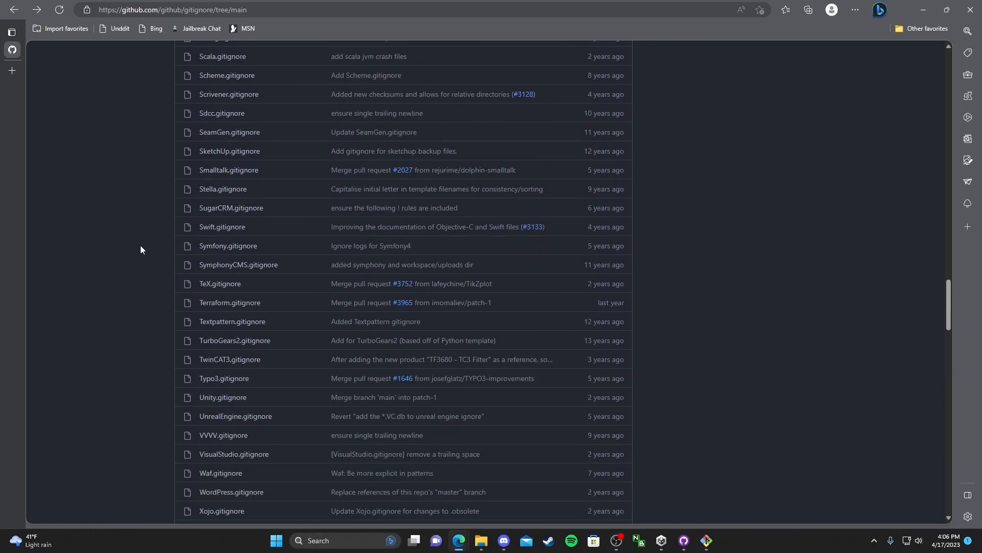
{"action": "scroll", "coordinate": [169, 225], "scroll_direction": "up", "scroll_amount": 1}
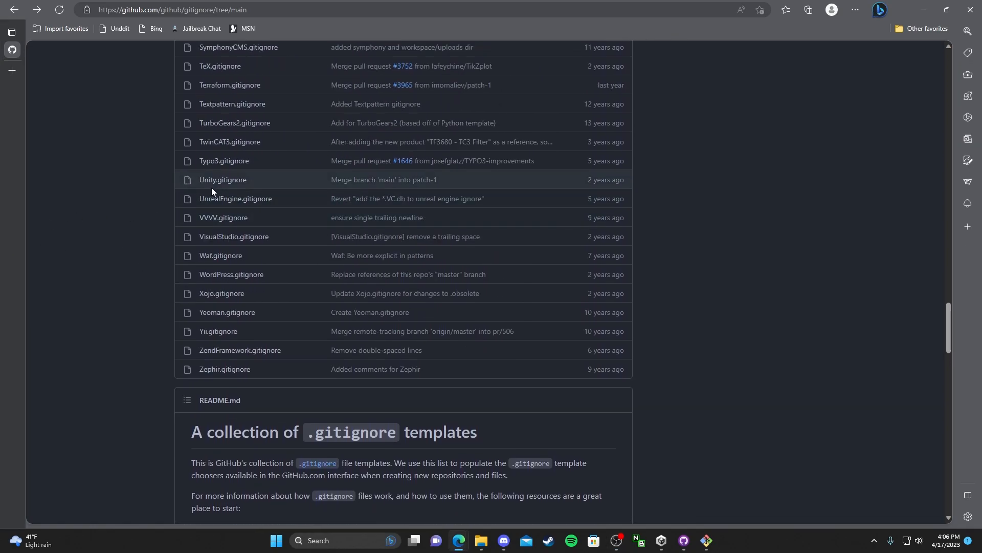
{"action": "left_click", "coordinate": [227, 188]}
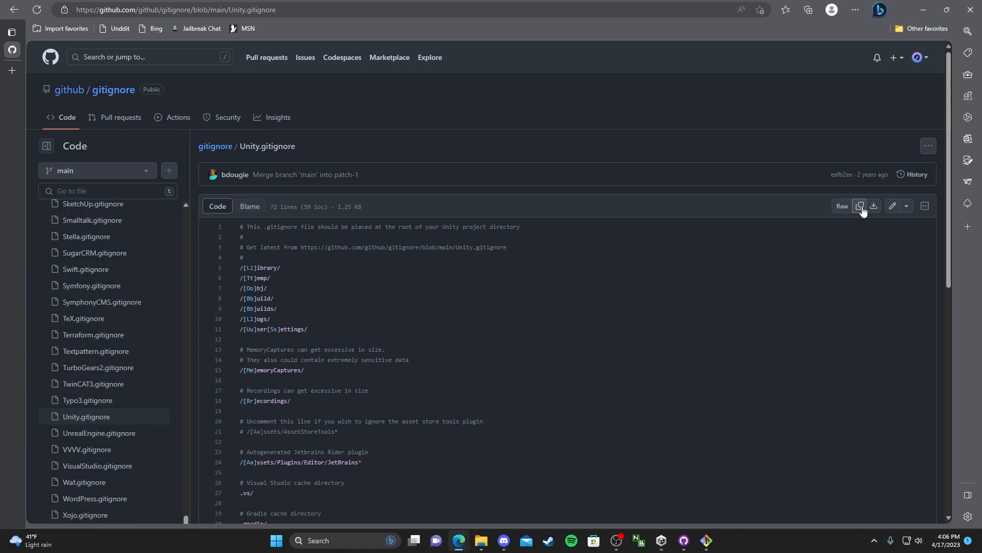
{"action": "left_click", "coordinate": [923, 9]}
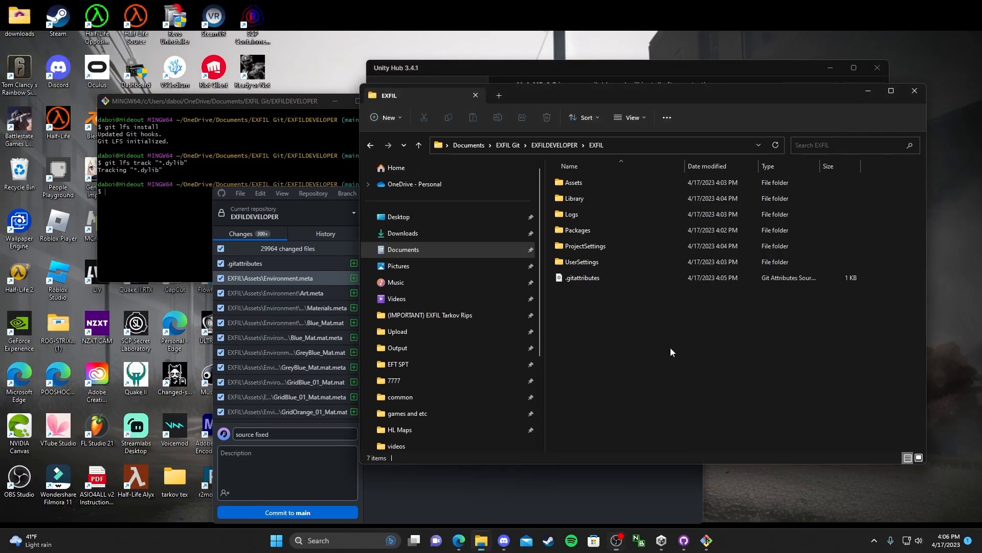
Back in File Explorer, create a new text document in the EXFIL folder and name it .gitignore
{"action": "right_click", "coordinate": [621, 326]}
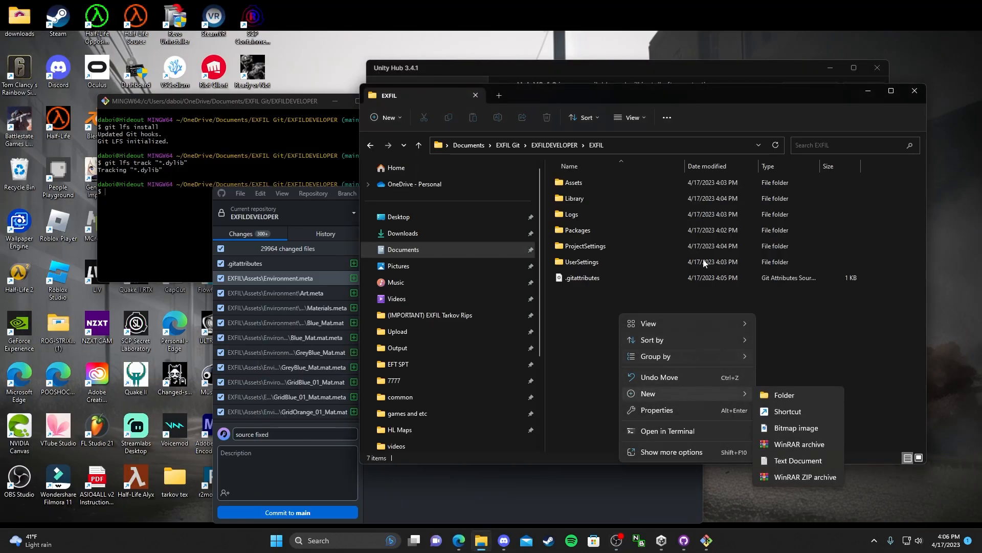
{"action": "mouse_move", "coordinate": [659, 394]}
{"action": "left_click", "coordinate": [822, 464]}
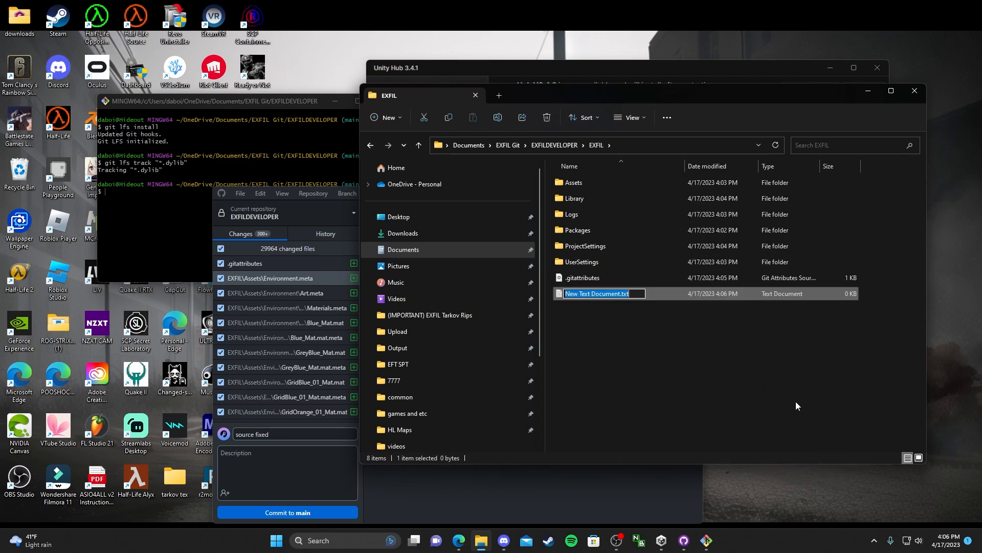
{"action": "type", "text": ".gitigno"}
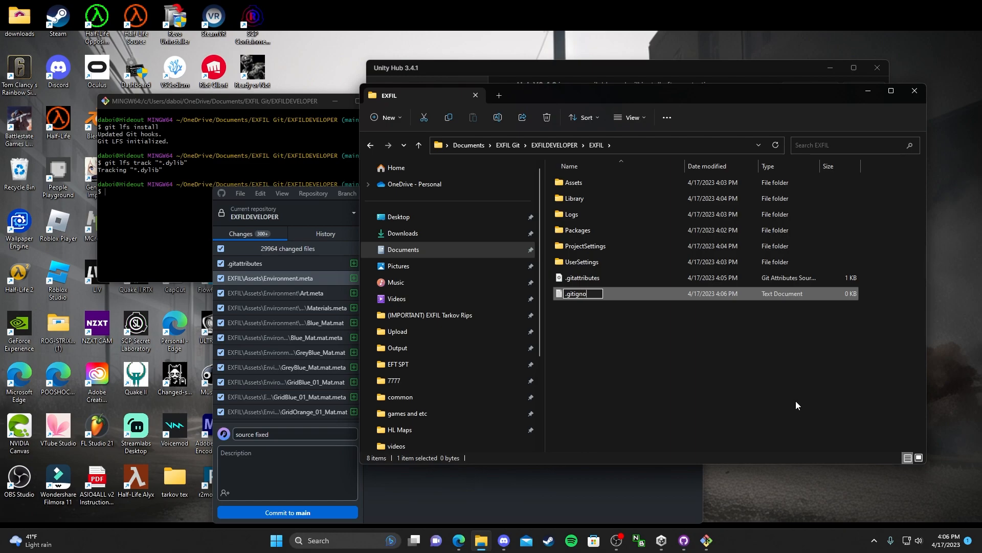
{"action": "type", "text": "re"}
{"action": "key", "text": "Return"}
{"action": "left_click", "coordinate": [534, 273]}
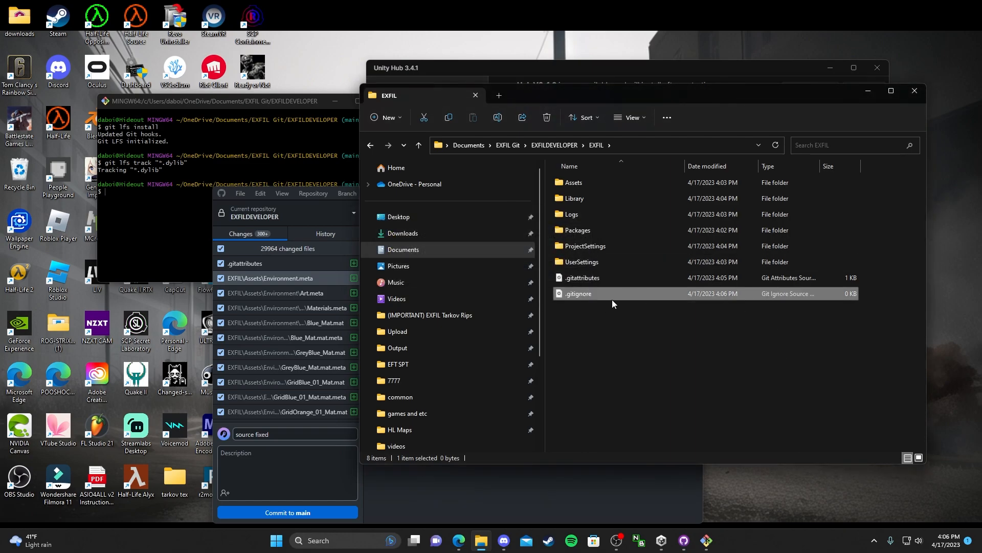
Open the new .gitignore in VSCodium, paste the copied Unity ignore rules into it, and close the editor
{"action": "double_click", "coordinate": [610, 295]}
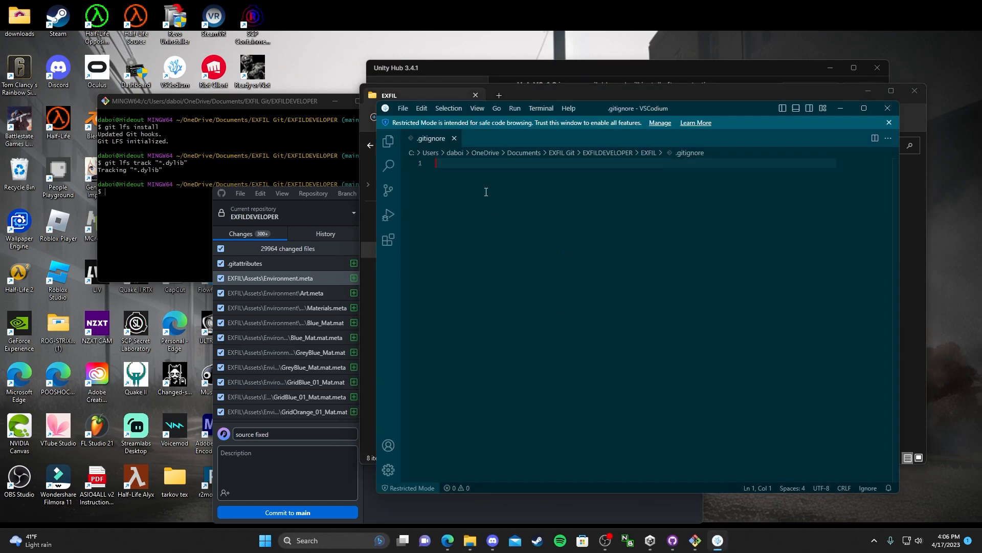
{"action": "key", "text": "ctrl+v"}
{"action": "scroll", "coordinate": [563, 307], "scroll_direction": "up", "scroll_amount": 10}
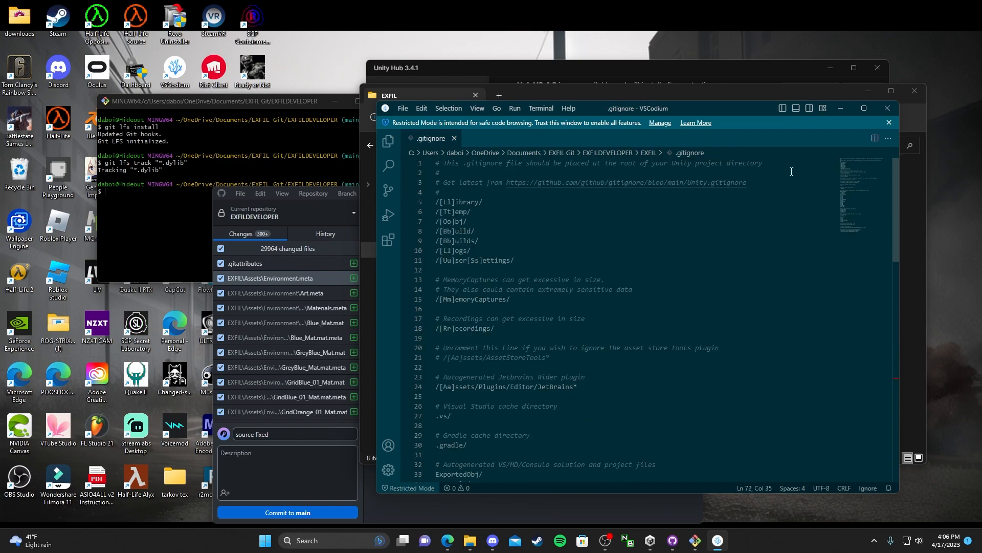
{"action": "left_click", "coordinate": [888, 108]}
Return to the EXFILDEVELOPER folder and recheck the EXFIL project folder inside it
{"action": "right_click", "coordinate": [700, 423]}
{"action": "left_click", "coordinate": [604, 293]}
{"action": "key", "text": "alt+Left"}
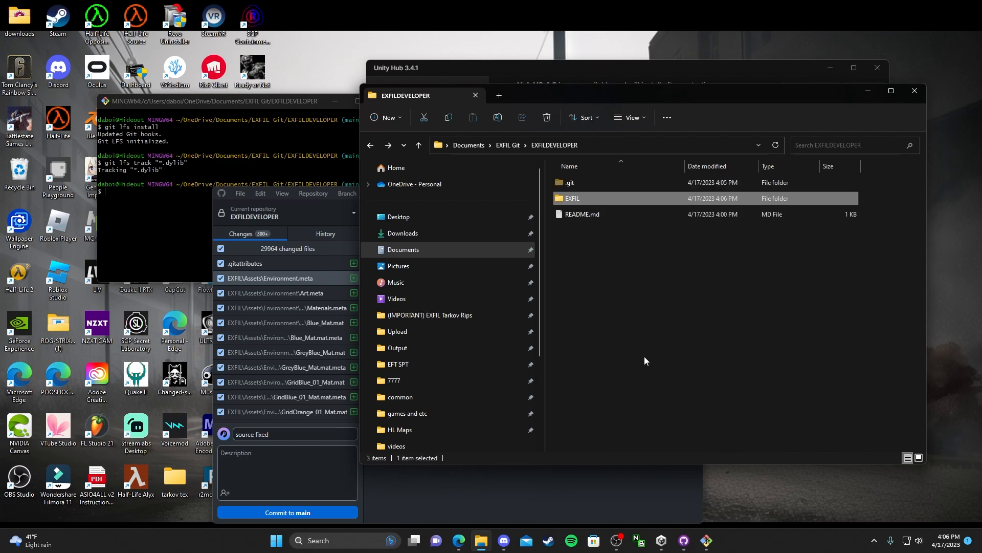
{"action": "left_click", "coordinate": [619, 221]}
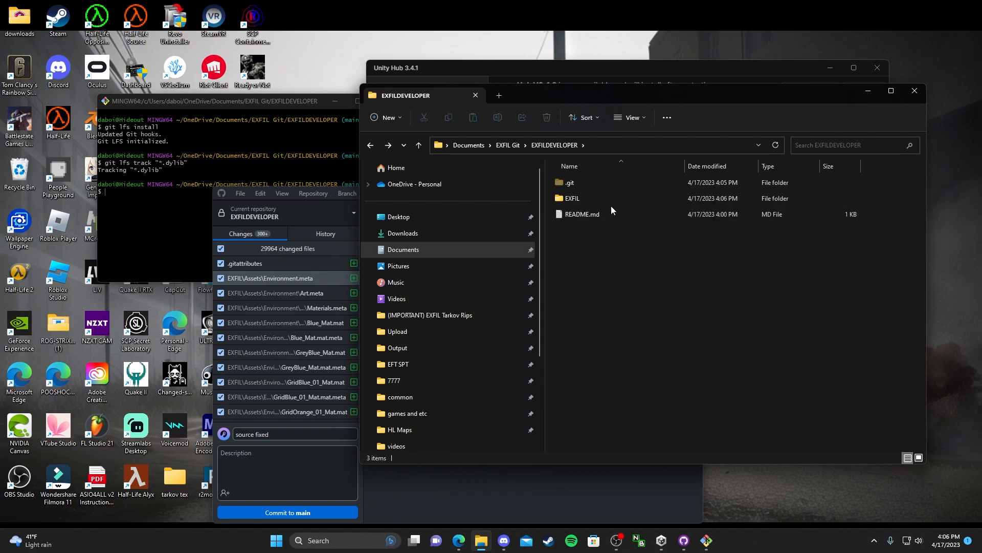
{"action": "left_click", "coordinate": [569, 197]}
{"action": "double_click", "coordinate": [573, 200]}
{"action": "key", "text": "alt+Left"}
Open README.md from the EXFILDEVELOPER folder, read its committing instructions, and close it
{"action": "double_click", "coordinate": [572, 215]}
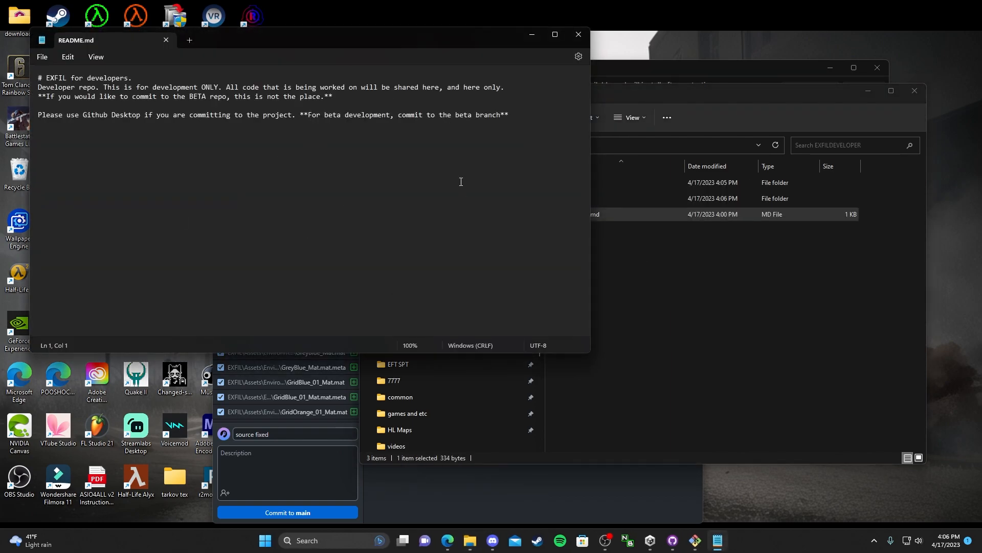
{"action": "left_click_drag", "start_coordinate": [513, 130], "coordinate": [38, 116]}
{"action": "left_click", "coordinate": [341, 199]}
{"action": "left_click", "coordinate": [578, 35]}
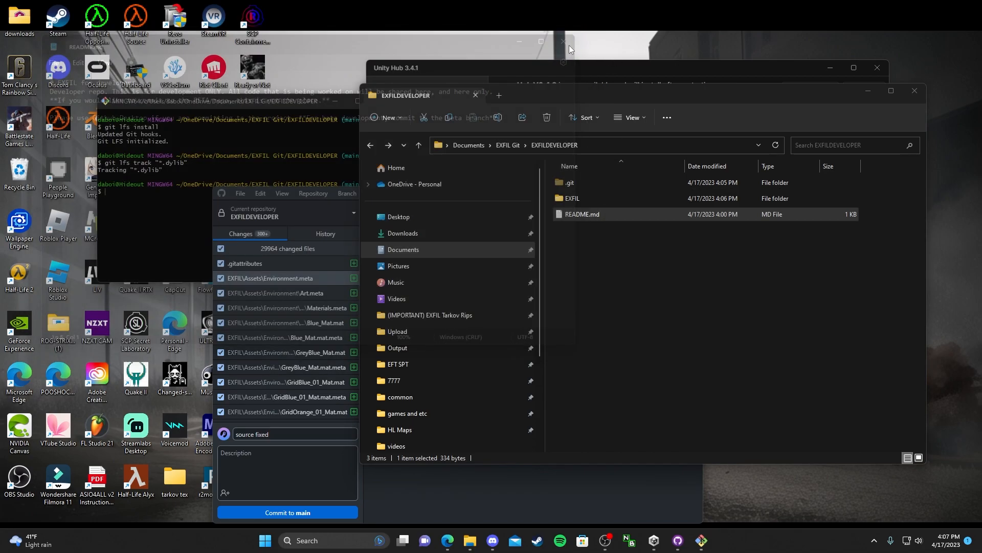
Switch to Microsoft Edge and review the EXFILDEVELOPER README text on its GitHub page
{"action": "mouse_move", "coordinate": [458, 540]}
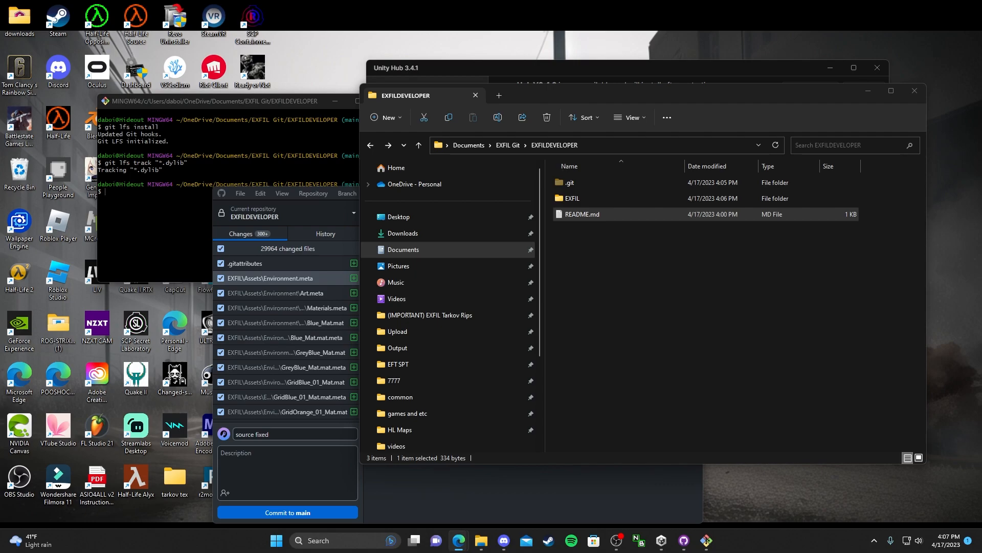
{"action": "left_click_drag", "start_coordinate": [936, 210], "coordinate": [99, 2]}
{"action": "left_click_drag", "start_coordinate": [195, 275], "coordinate": [351, 276]}
{"action": "left_click", "coordinate": [367, 288]}
{"action": "left_click_drag", "start_coordinate": [355, 331], "coordinate": [352, 331]}
{"action": "left_click_drag", "start_coordinate": [226, 331], "coordinate": [229, 331]}
{"action": "left_click_drag", "start_coordinate": [459, 331], "coordinate": [423, 314]}
{"action": "left_click", "coordinate": [473, 302]}
Open README.md for editing on GitHub, cancel the edit, and return to the repository's main code page
{"action": "left_click", "coordinate": [620, 238]}
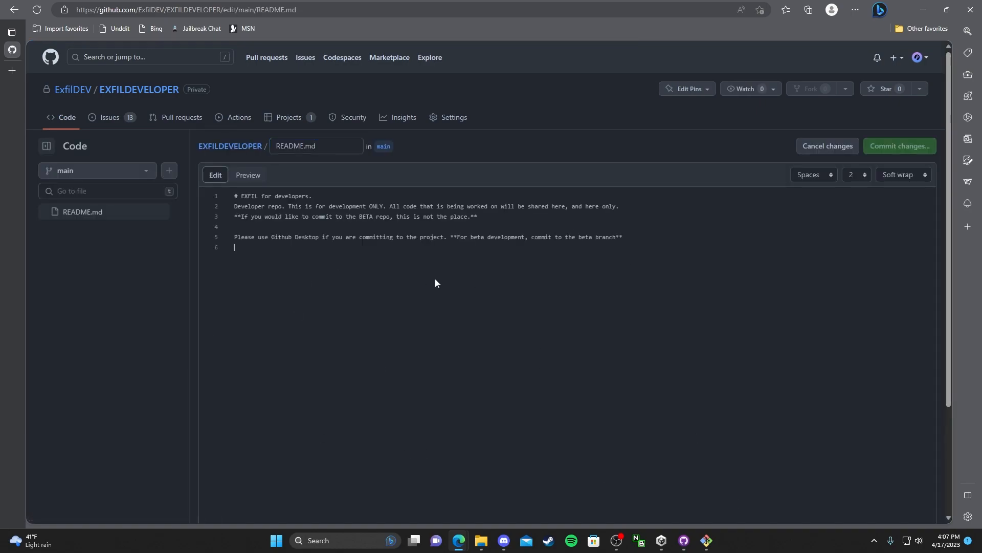
{"action": "left_click", "coordinate": [830, 148]}
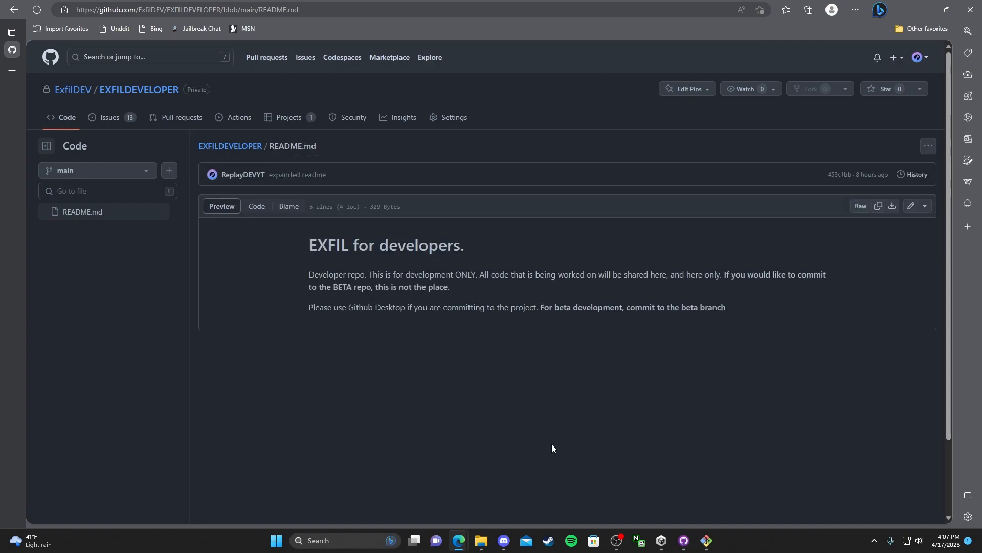
{"action": "left_click", "coordinate": [66, 117]}
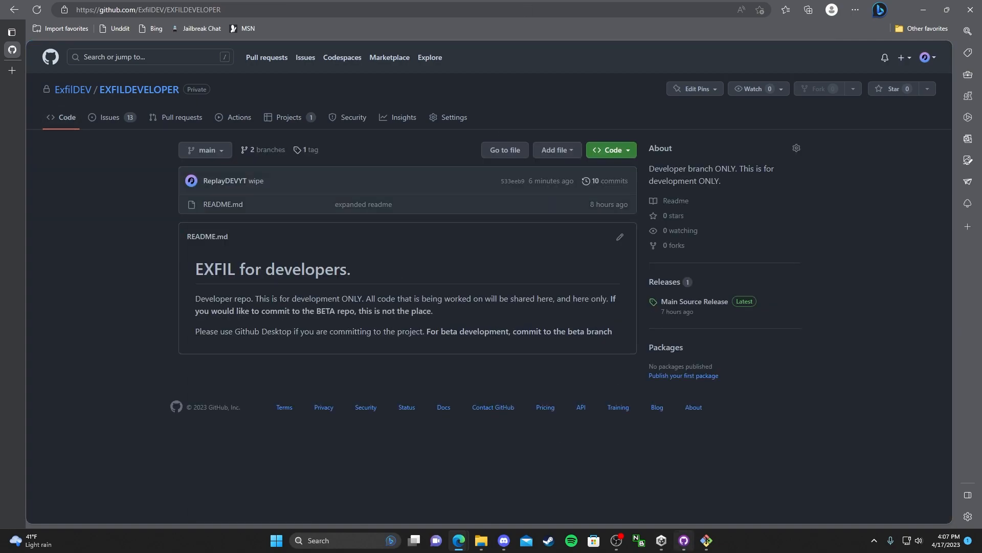
Switch to GitHub Desktop and review the EXFILDEVELOPER repository's changed files and commit history
{"action": "left_click", "coordinate": [682, 546]}
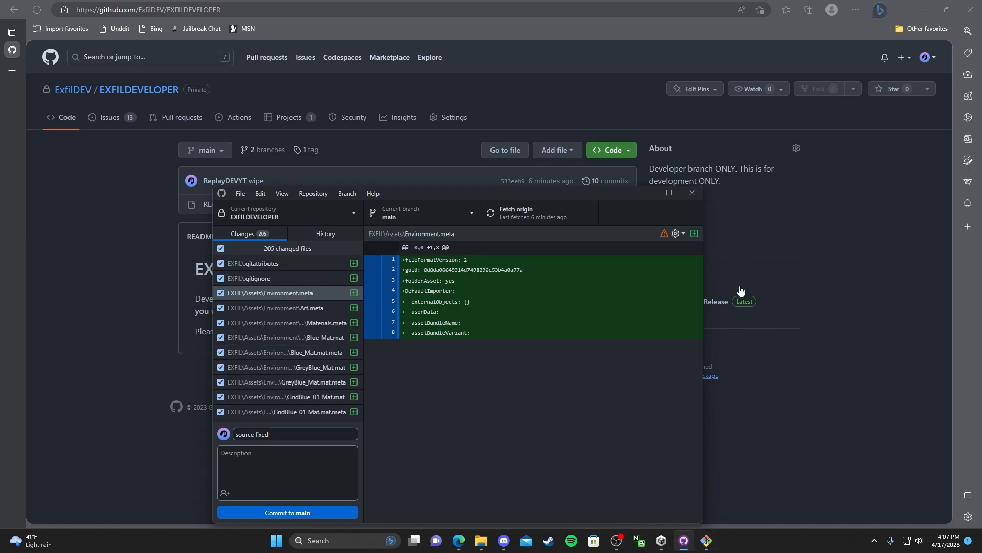
{"action": "left_click_drag", "start_coordinate": [10, 51], "coordinate": [981, 273]}
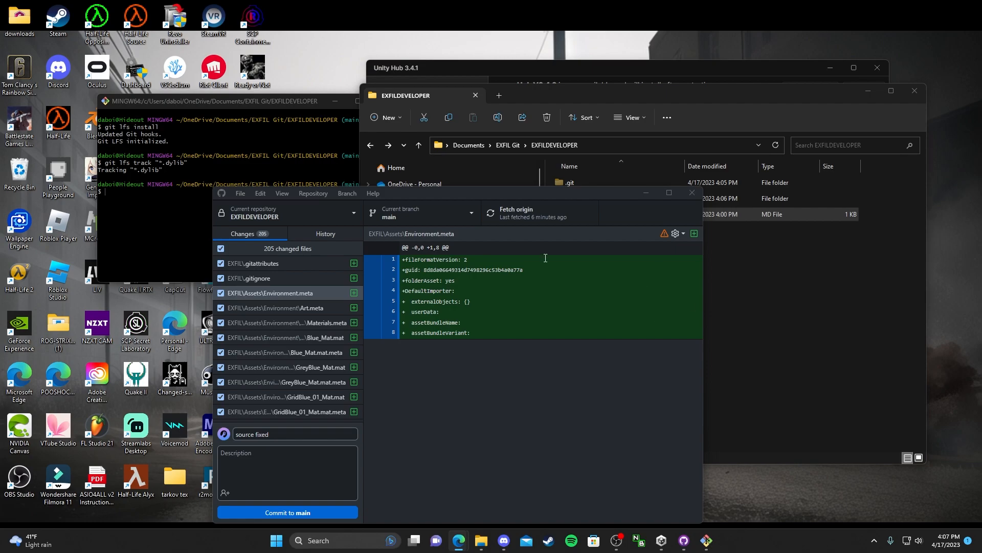
{"action": "left_click_drag", "start_coordinate": [415, 198], "coordinate": [515, 80]}
{"action": "scroll", "coordinate": [401, 184], "scroll_direction": "down", "scroll_amount": 5}
{"action": "scroll", "coordinate": [400, 197], "scroll_direction": "up", "scroll_amount": 15}
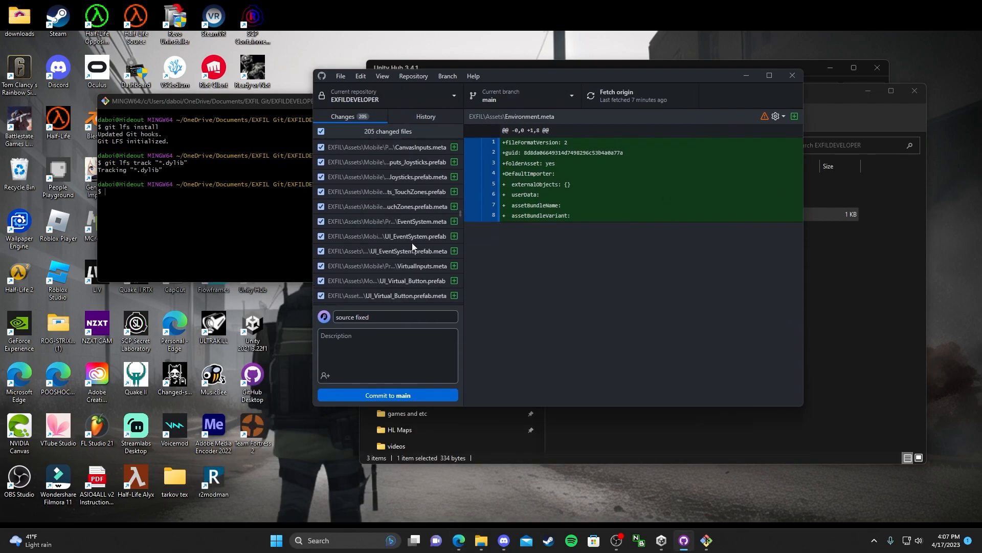
{"action": "left_click", "coordinate": [427, 115]}
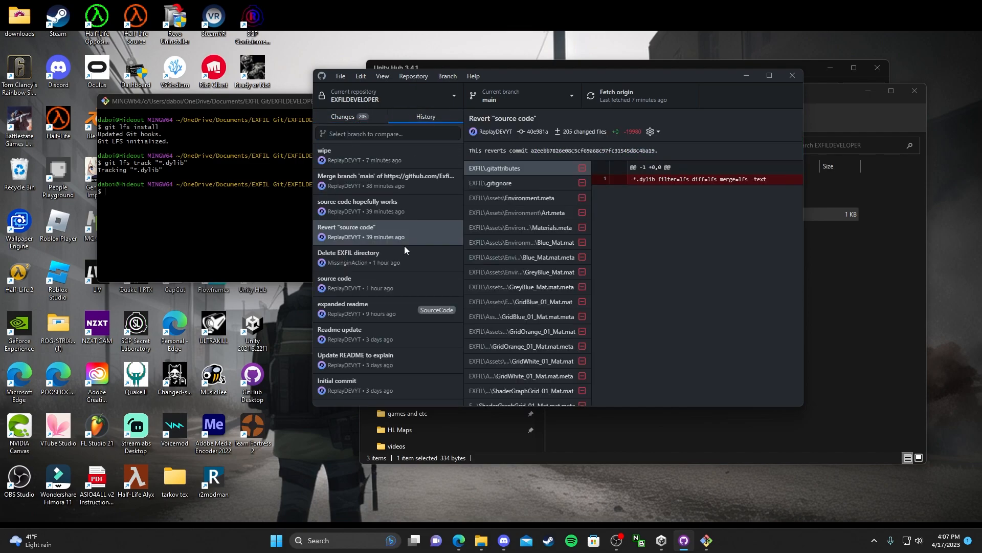
{"action": "left_click", "coordinate": [333, 114]}
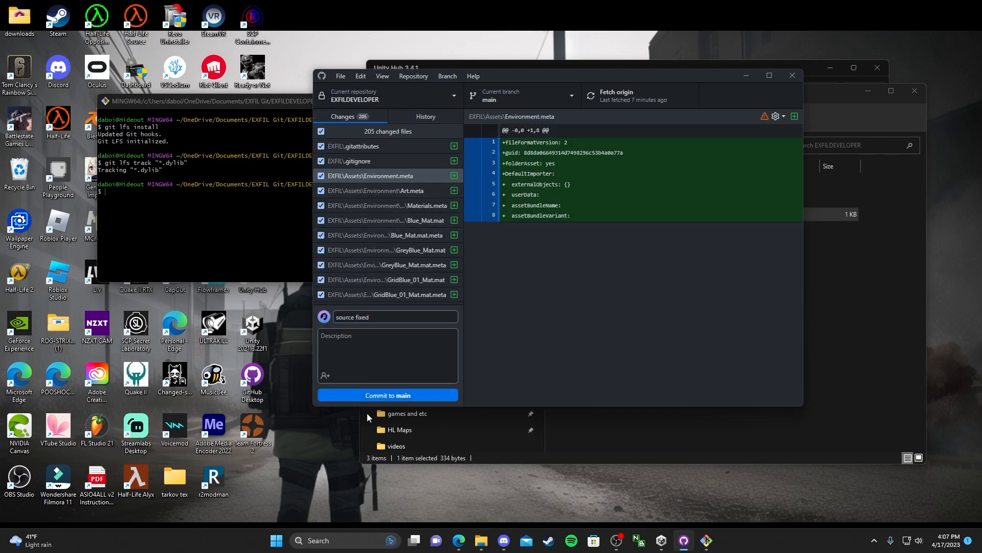
Recheck the local EXFIL folder and commit all changed files to main with the summary "source fixed"
{"action": "left_click", "coordinate": [886, 352]}
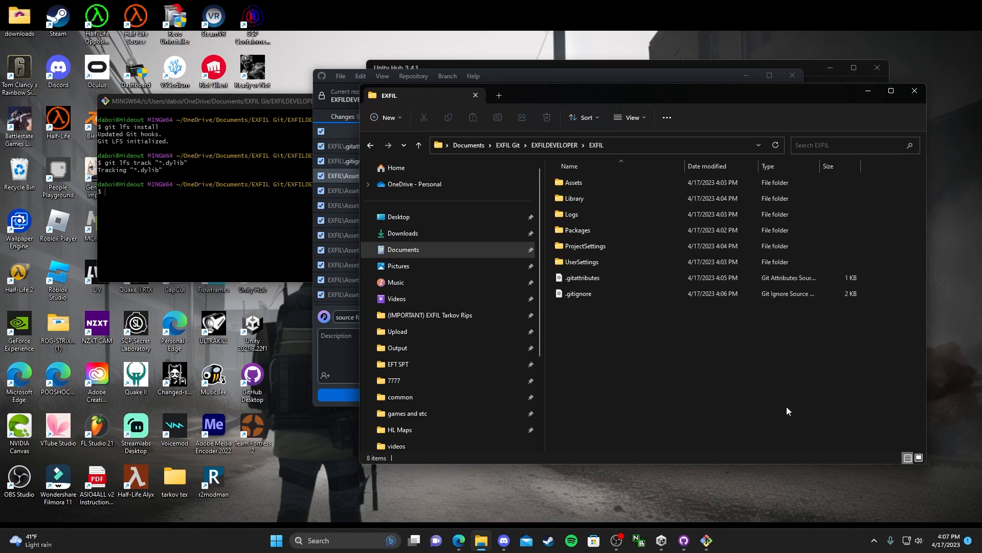
{"action": "key", "text": "alt+Left"}
{"action": "left_click", "coordinate": [352, 379]}
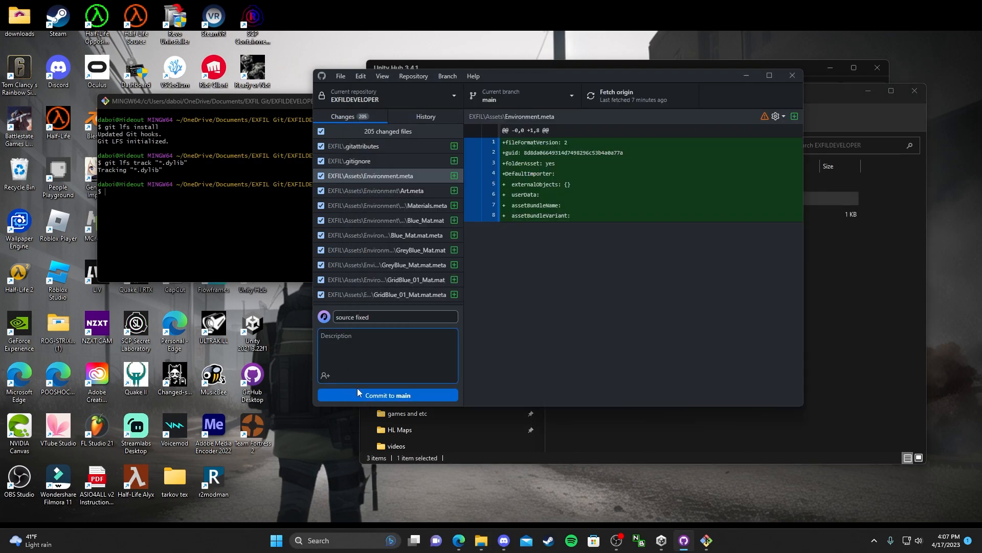
{"action": "left_click", "coordinate": [369, 396]}
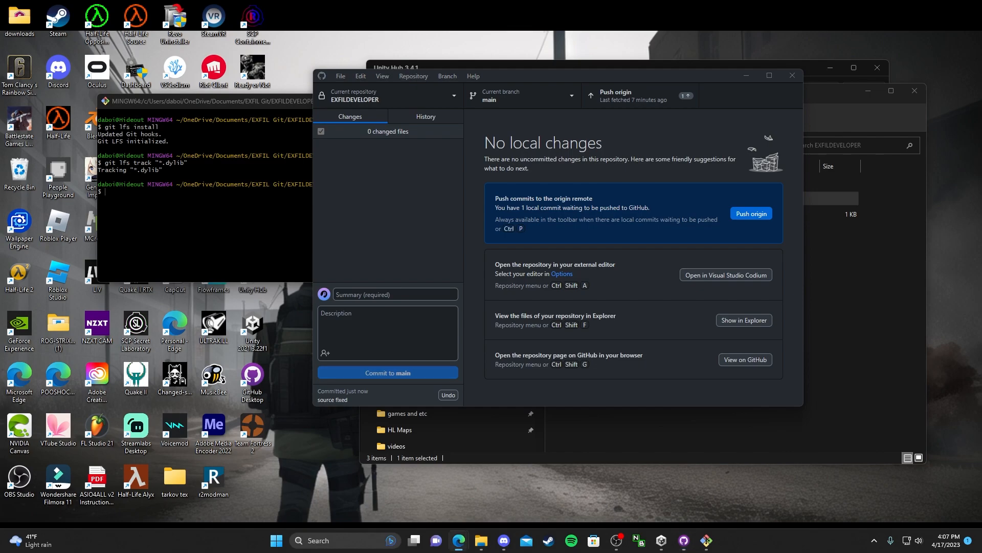
Look over the repository's GitHub page in Edge and push the "source fixed" commit to origin from GitHub Desktop
{"action": "left_click_drag", "start_coordinate": [299, 0], "coordinate": [139, 290]}
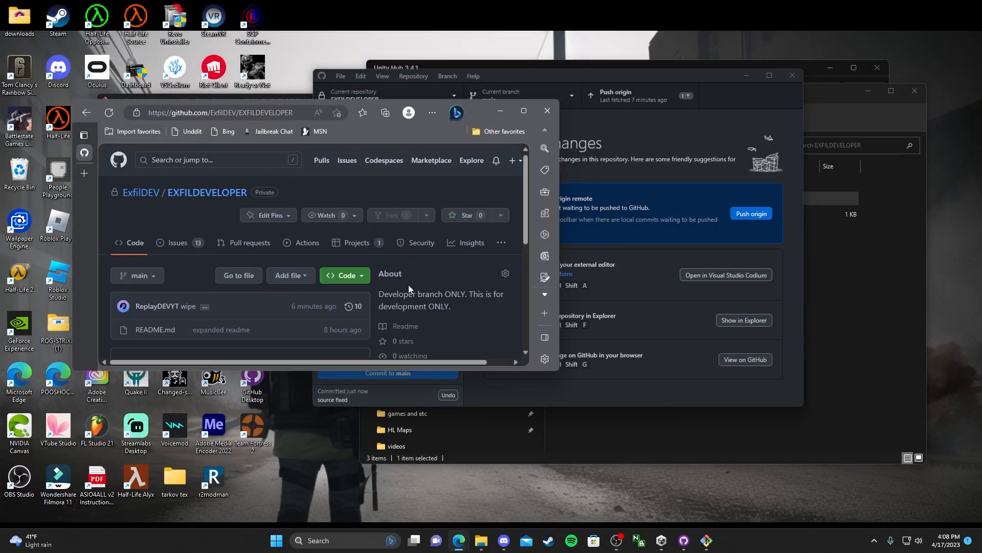
{"action": "scroll", "coordinate": [409, 285], "scroll_direction": "down", "scroll_amount": 2}
{"action": "scroll", "coordinate": [317, 269], "scroll_direction": "right", "scroll_amount": 1}
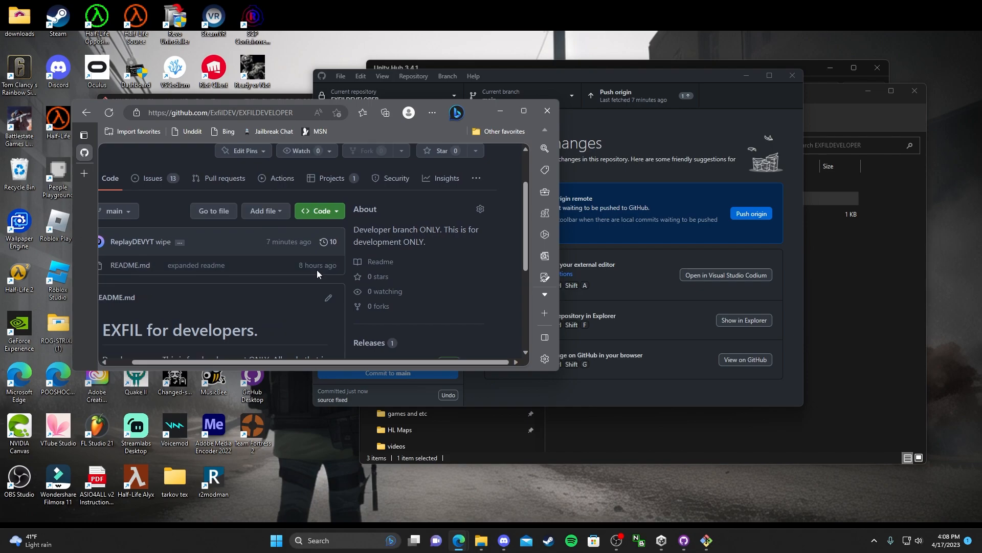
{"action": "mouse_move", "coordinate": [87, 156]}
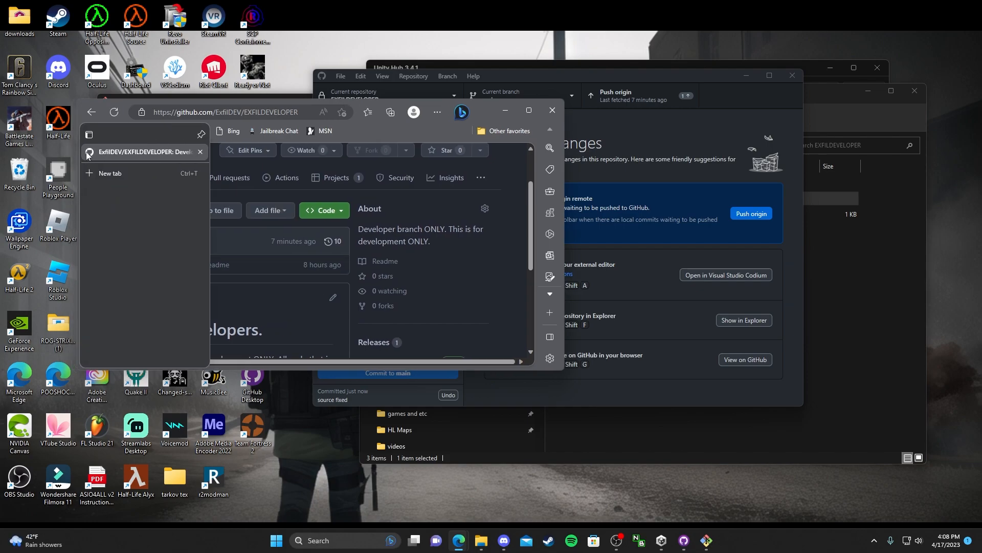
{"action": "left_click_drag", "start_coordinate": [86, 153], "coordinate": [981, 174]}
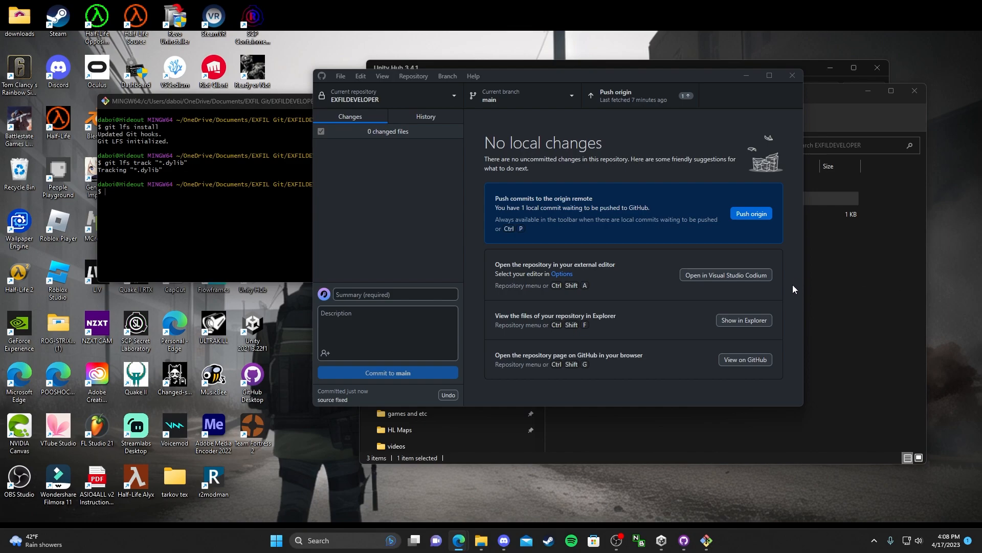
{"action": "left_click", "coordinate": [683, 225]}
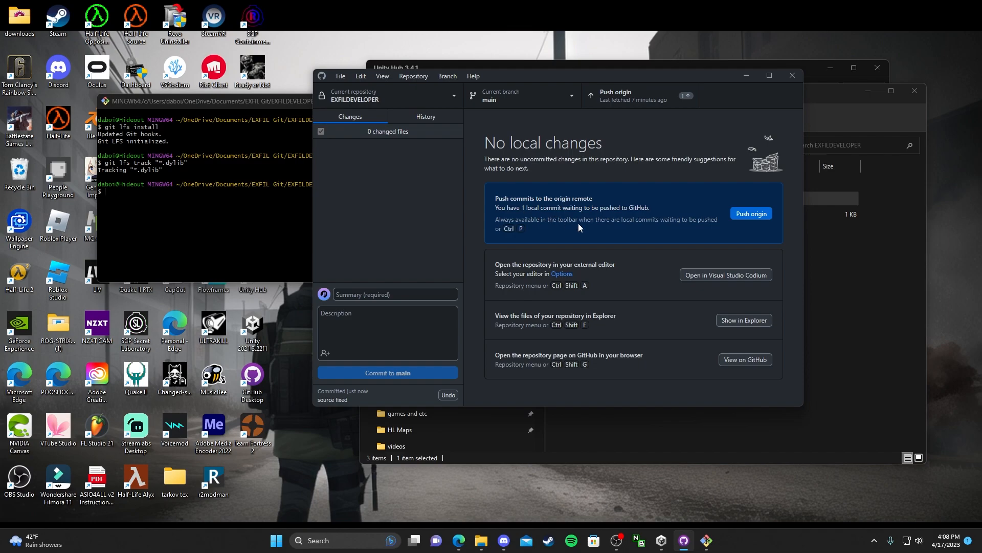
{"action": "left_click", "coordinate": [750, 216]}
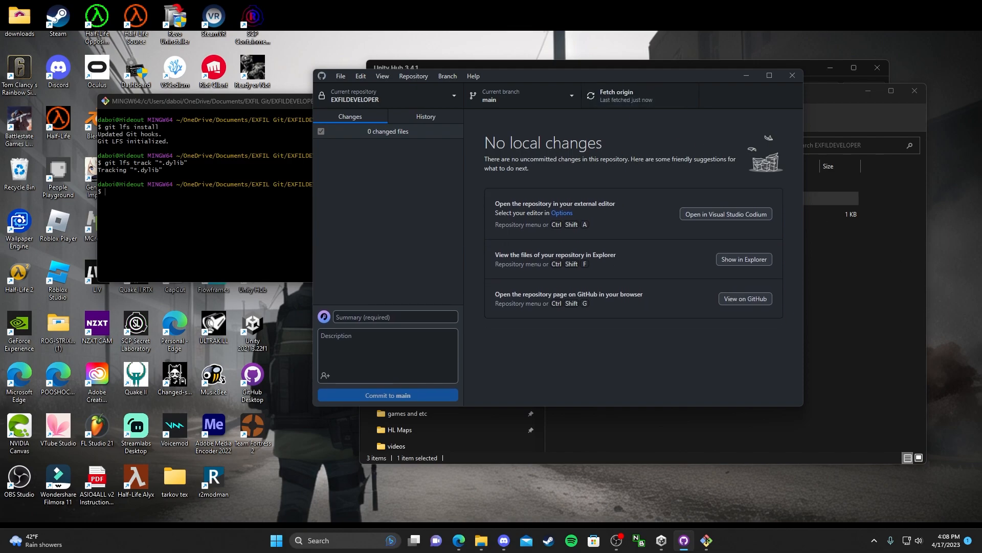
Refresh the EXFILDEVELOPER page in Edge and open the EXFIL folder to check the pushed files
{"action": "left_click_drag", "start_coordinate": [981, 225], "coordinate": [171, 289]}
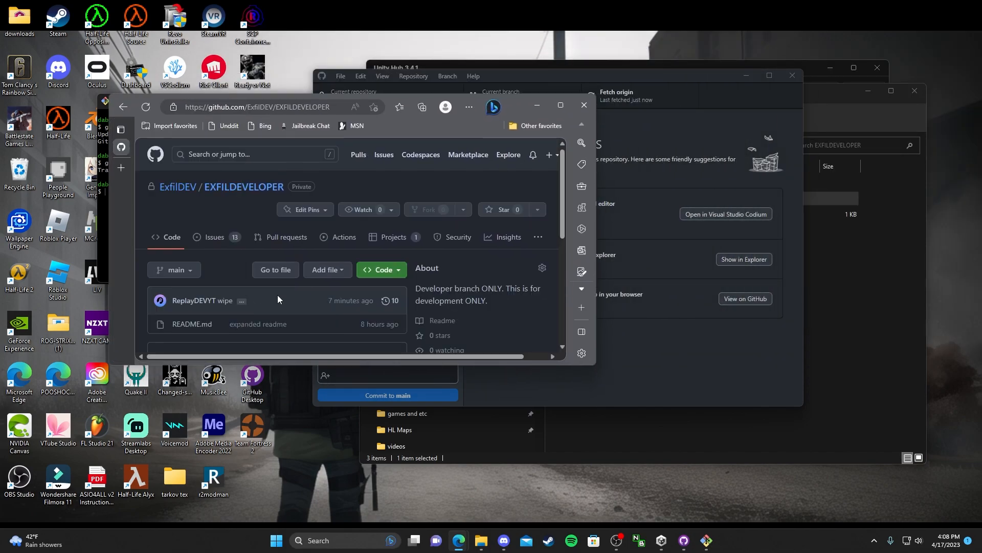
{"action": "scroll", "coordinate": [426, 296], "scroll_direction": "down", "scroll_amount": 1}
{"action": "key", "text": "F5"}
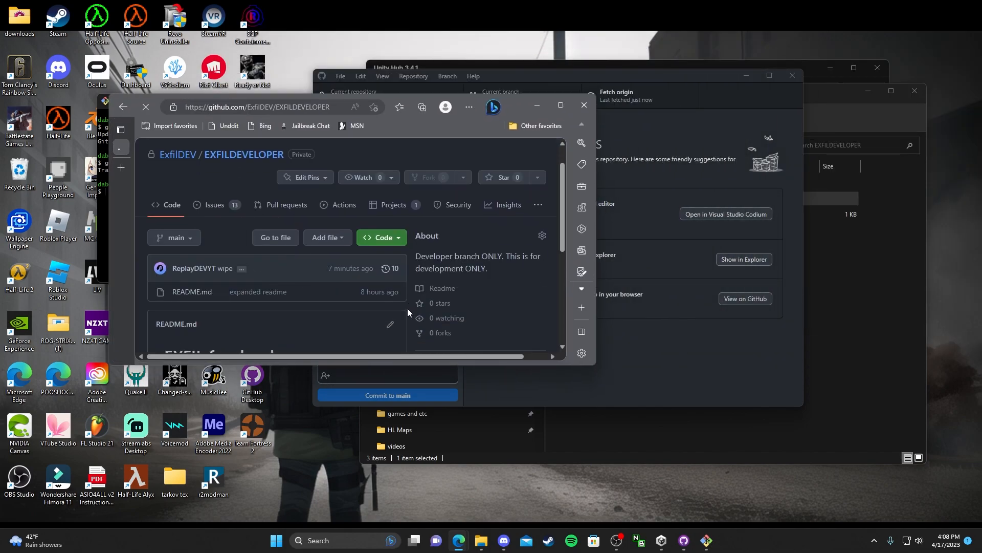
{"action": "left_click", "coordinate": [181, 260]}
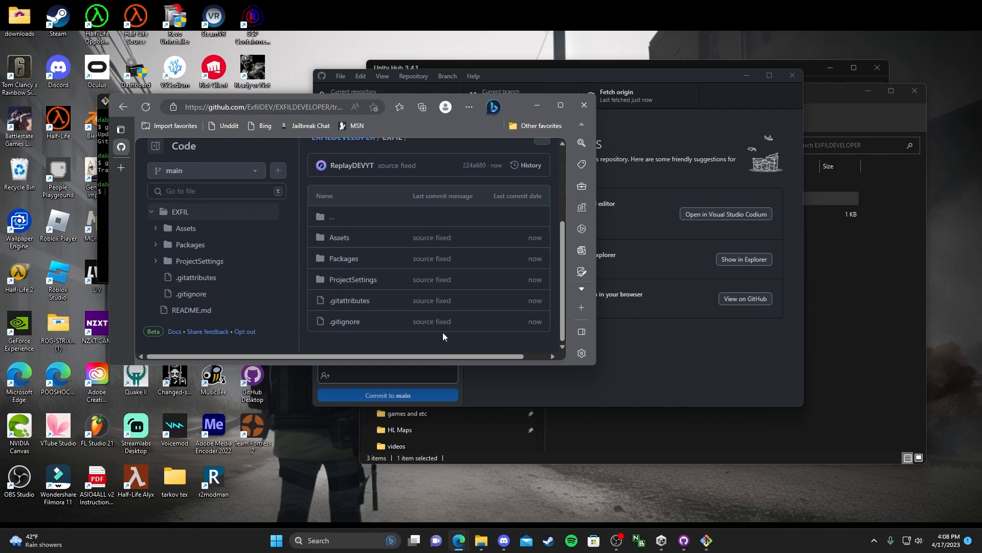
Check the local EXFIL folder and the GitHub Desktop status, and return to the EXFILDEVELOPER folder in File Explorer
{"action": "left_click", "coordinate": [632, 359]}
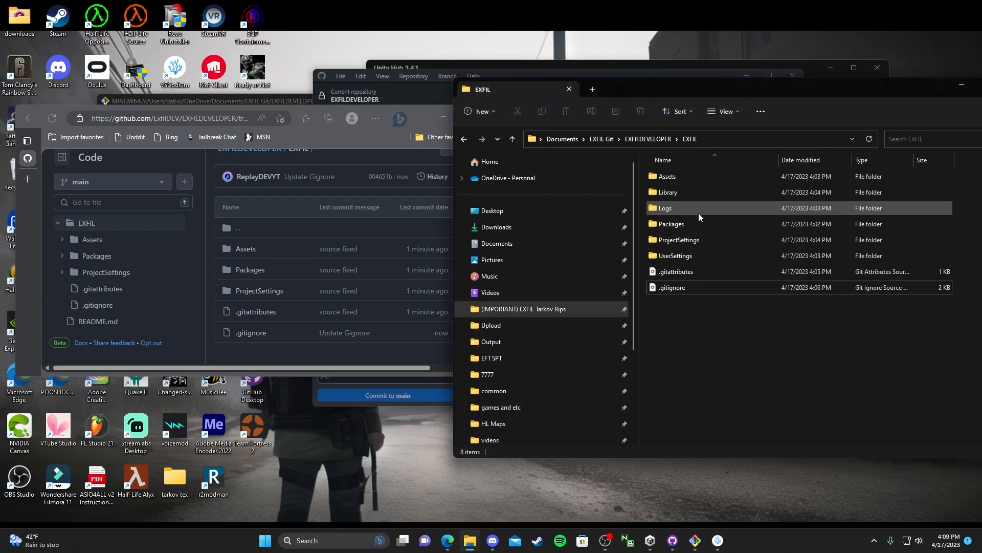
{"action": "left_click", "coordinate": [563, 73]}
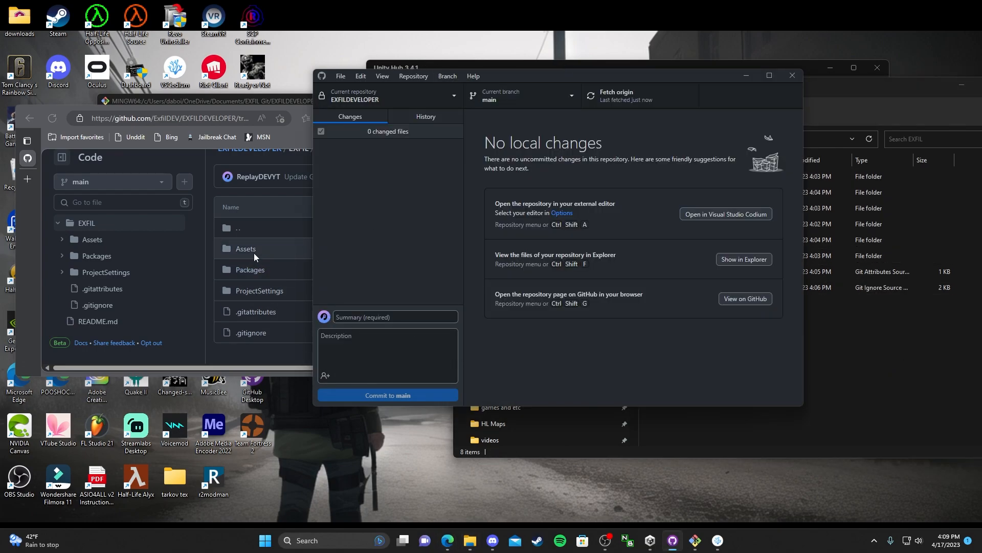
{"action": "left_click", "coordinate": [877, 366]}
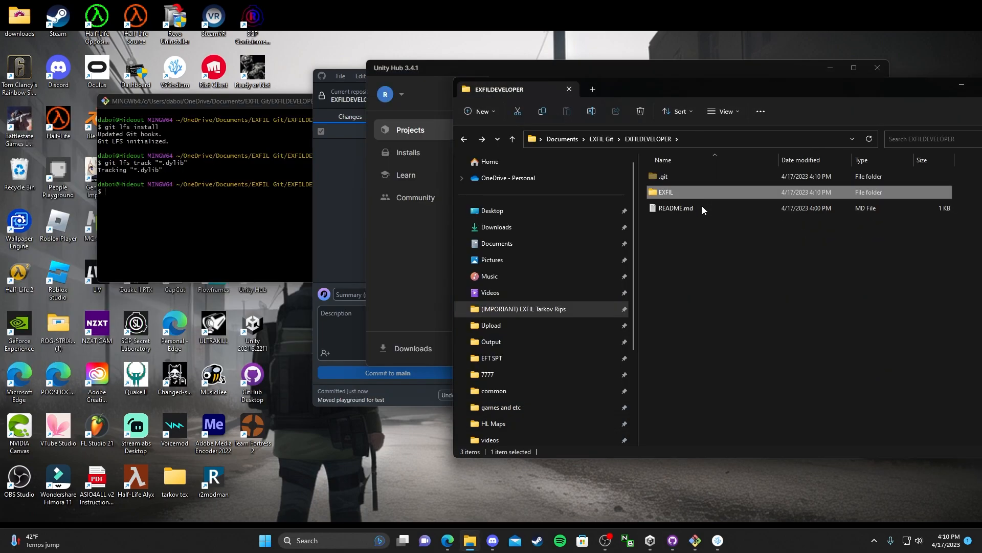
Compress the EXFIL folder to a ZIP file inside the EXFILDEVELOPER folder
{"action": "right_click", "coordinate": [703, 195]}
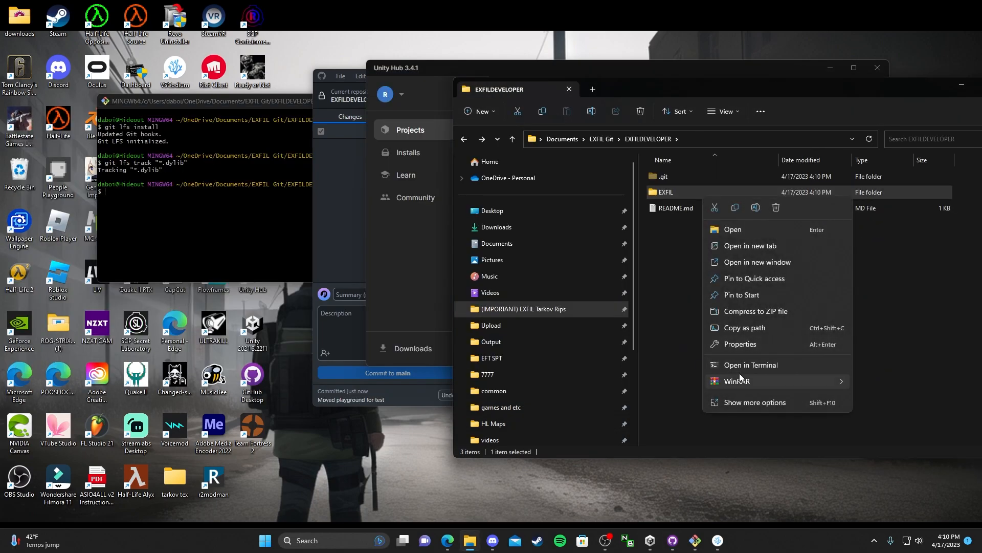
{"action": "mouse_move", "coordinate": [740, 378]}
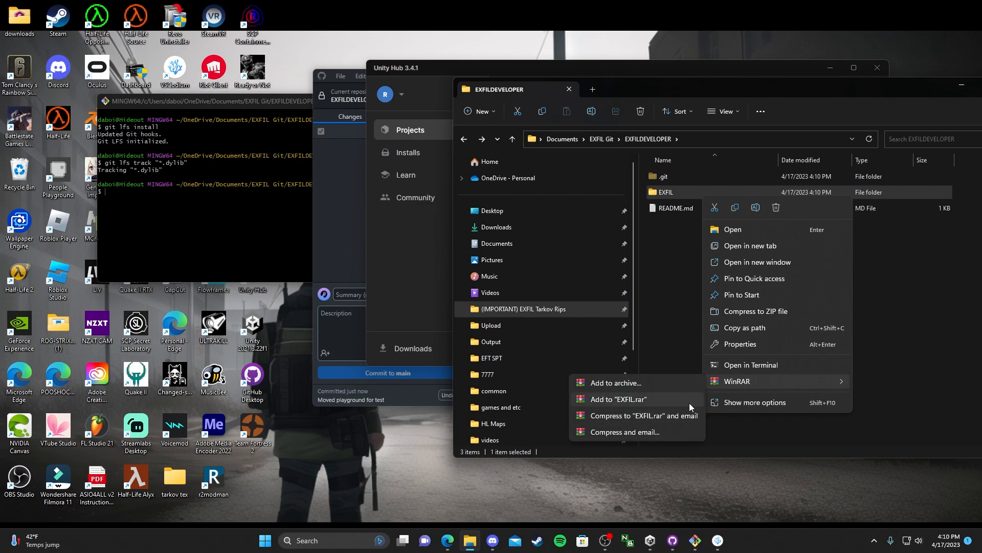
{"action": "left_click", "coordinate": [699, 259]}
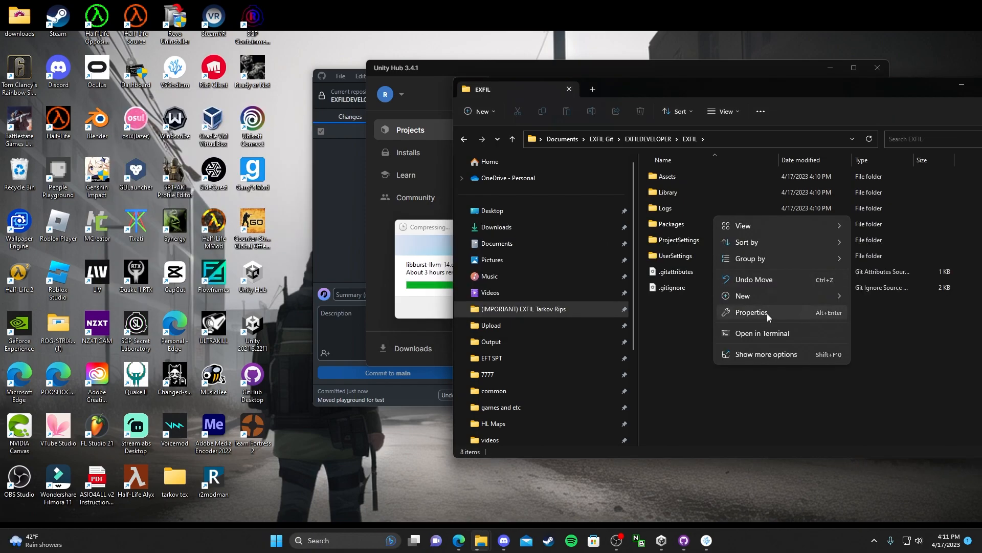
Open Git Bash in the EXFIL folder, run git lfs track "*.zip", and close the terminal
{"action": "left_click", "coordinate": [767, 313]}
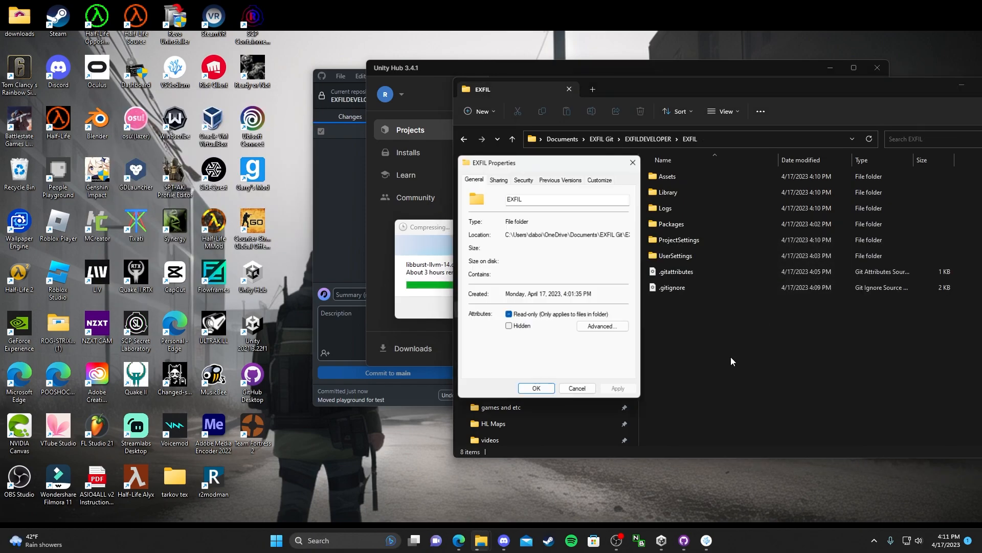
{"action": "left_click", "coordinate": [537, 390]}
{"action": "right_click", "coordinate": [707, 318]}
{"action": "left_click", "coordinate": [767, 458]}
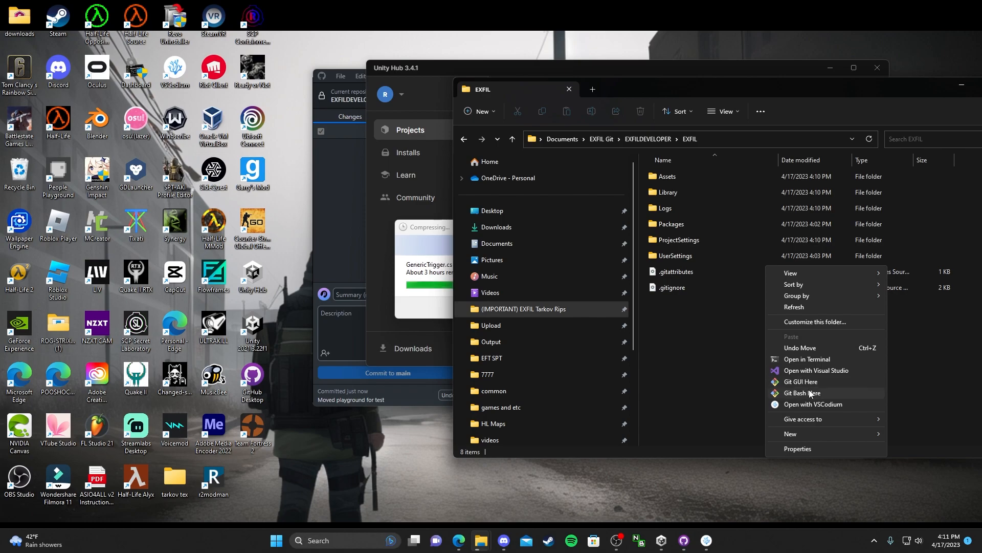
{"action": "left_click", "coordinate": [811, 393]}
{"action": "type", "text": "git lfs track \""}
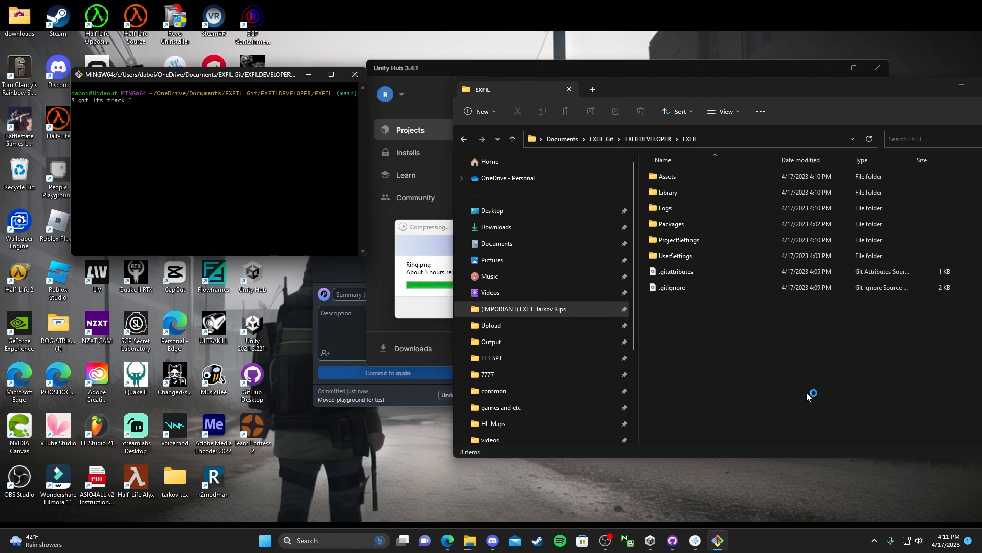
{"action": "type", "text": "*.zip\""}
{"action": "key", "text": "Return"}
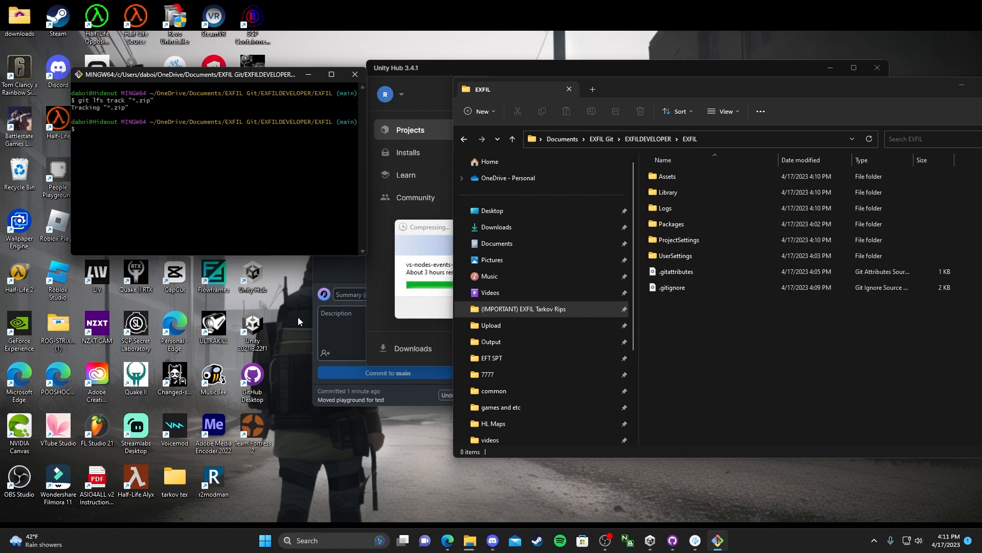
{"action": "left_click", "coordinate": [719, 313]}
{"action": "left_click", "coordinate": [353, 77]}
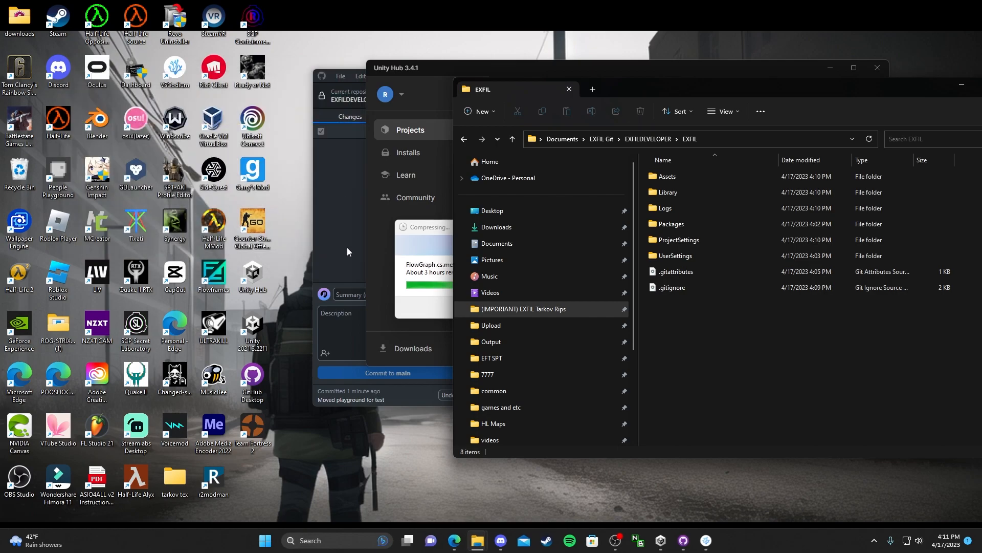
Open .gitattributes in VSCodium, examine the *.zip LFS tracking line, and close the editor
{"action": "double_click", "coordinate": [720, 275]}
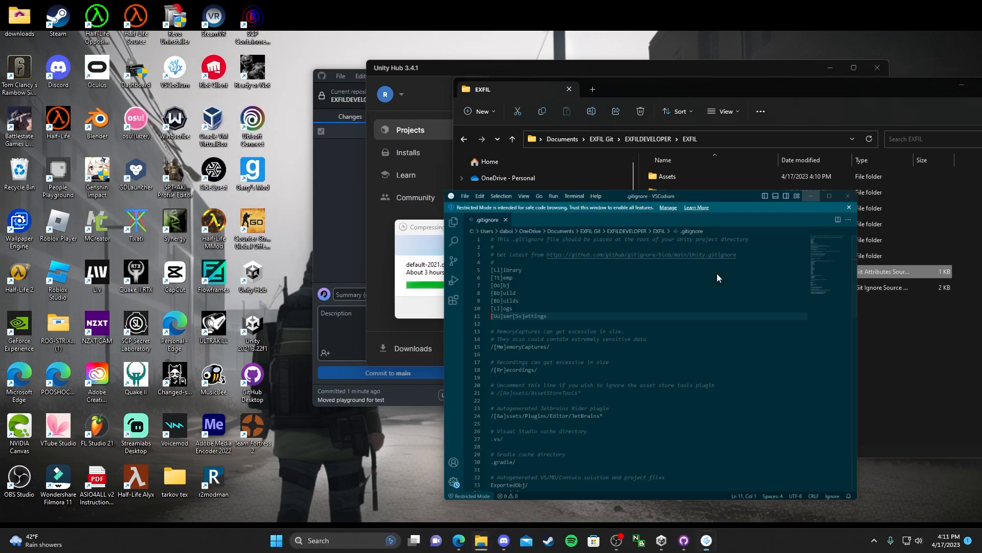
{"action": "left_click_drag", "start_coordinate": [607, 173], "coordinate": [435, 176]}
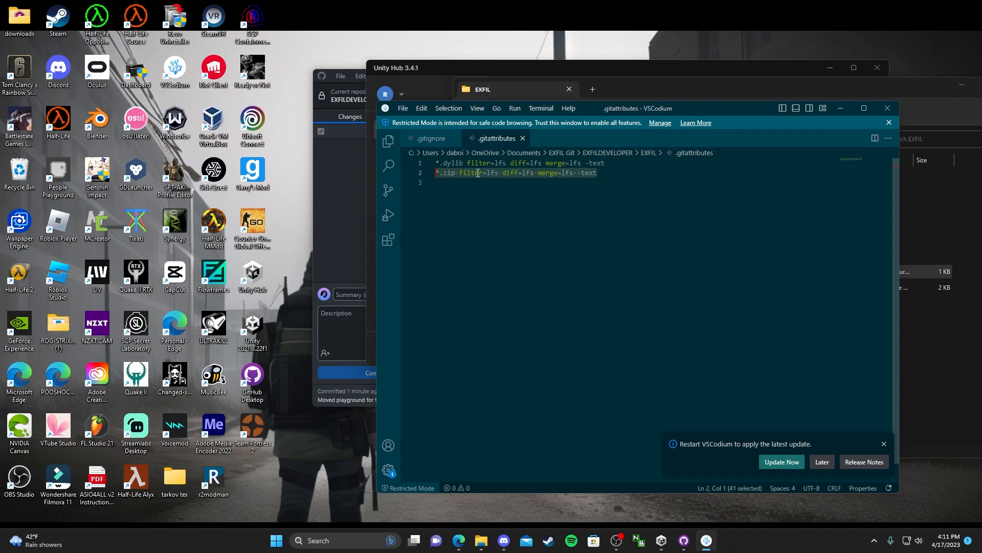
{"action": "left_click", "coordinate": [888, 108]}
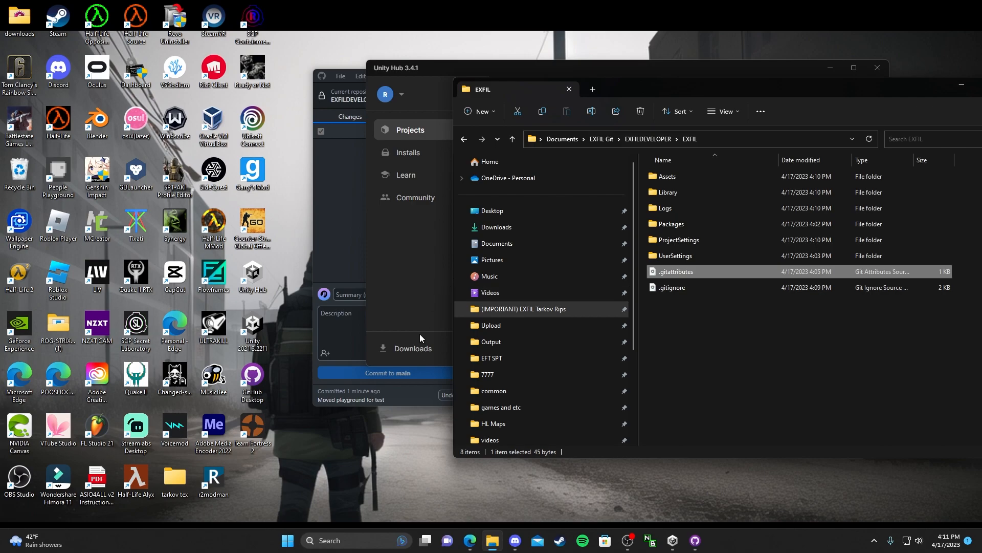
Move EXFIL.zip from the EXFILDEVELOPER folder into the EXFIL folder
{"action": "key", "text": "alt+Up"}
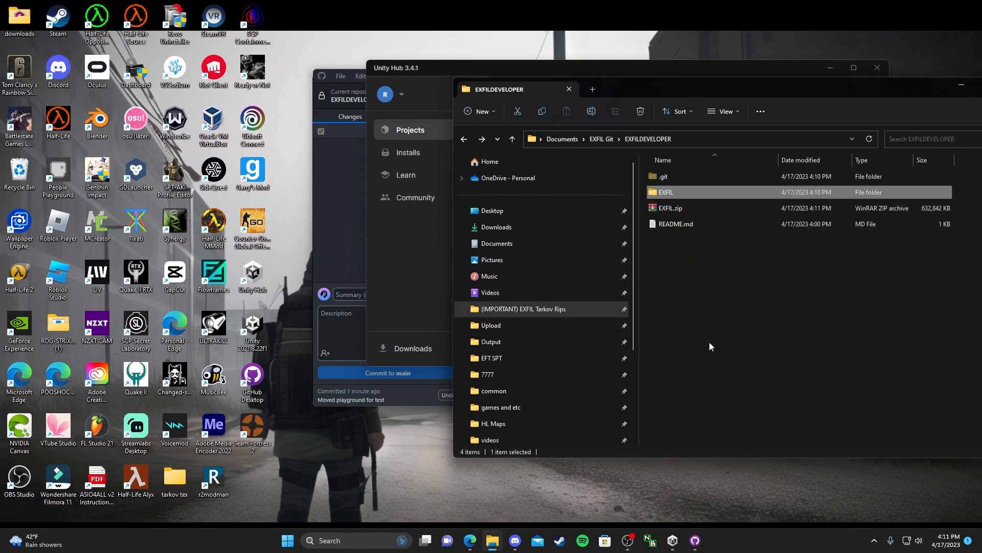
{"action": "left_click", "coordinate": [699, 207]}
{"action": "left_click_drag", "start_coordinate": [698, 206], "coordinate": [700, 193]}
Review the .gitattributes and EXFIL.zip changes in GitHub Desktop and commit them to main as "added zip just in case of an error"
{"action": "left_click", "coordinate": [360, 192]}
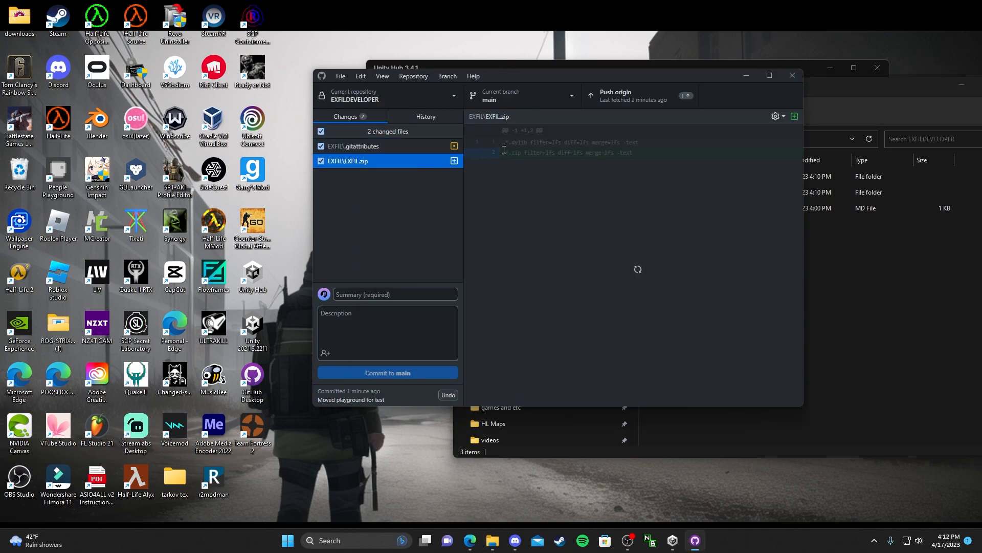
{"action": "left_click", "coordinate": [441, 148]}
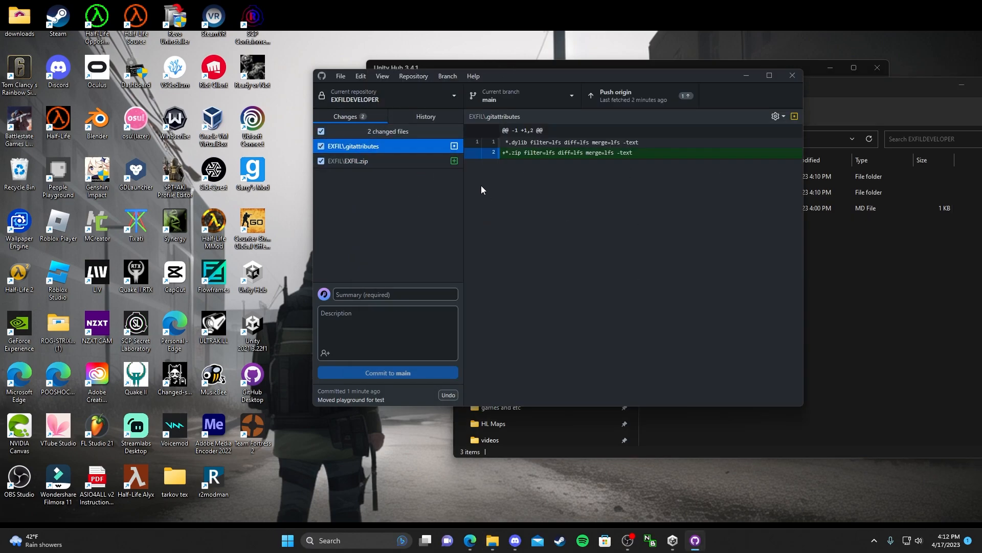
{"action": "left_click", "coordinate": [393, 294]}
{"action": "type", "text": "added zi"}
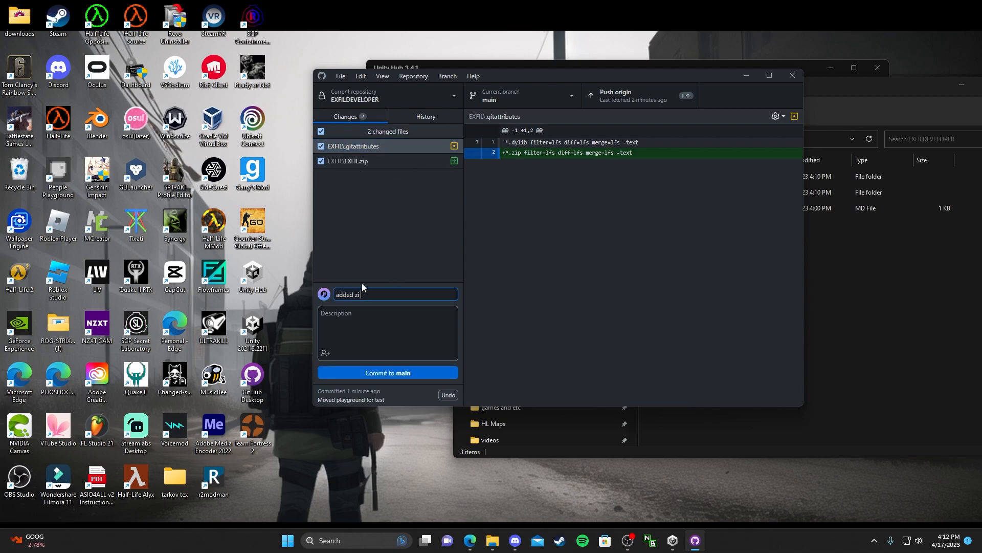
{"action": "type", "text": "p just in case of an error"}
{"action": "left_click", "coordinate": [421, 373]}
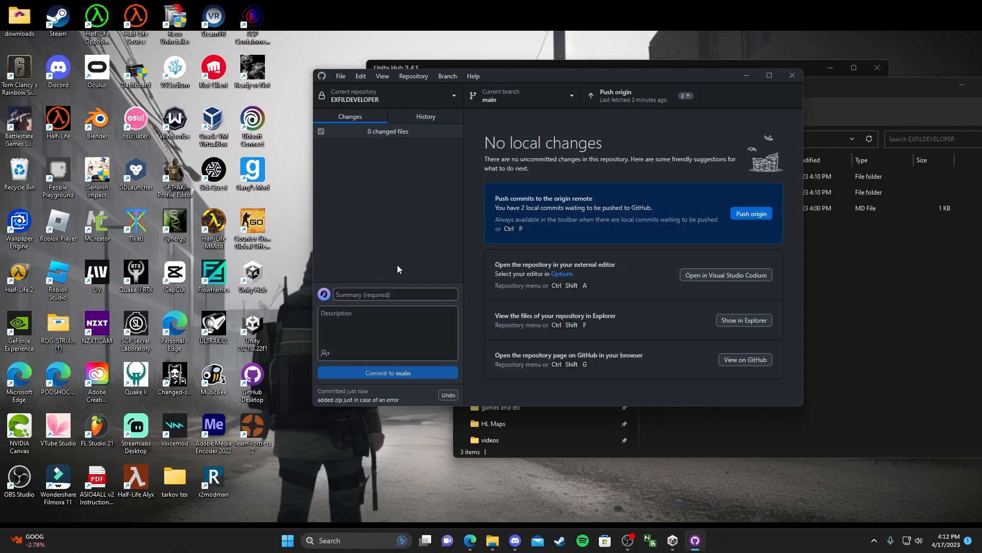
Push the local commits to origin and minimize the EXFILDEVELOPER folder window
{"action": "left_click", "coordinate": [726, 322]}
{"action": "left_click_drag", "start_coordinate": [862, 100], "coordinate": [487, 257]}
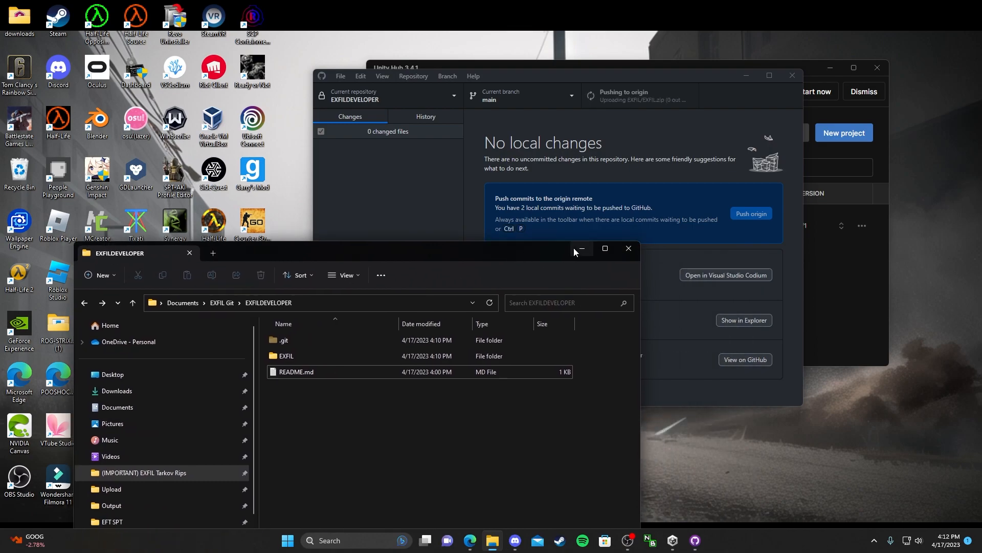
{"action": "left_click", "coordinate": [582, 248]}
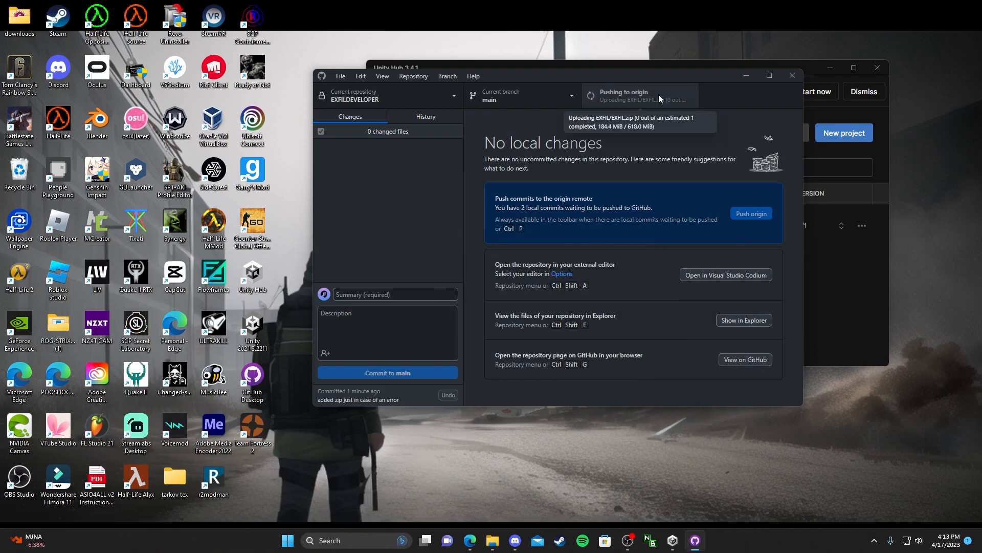
Bring the Edge window back to full size and show the EXFILDEVELOPER repository's main code page
{"action": "left_click_drag", "start_coordinate": [981, 10], "coordinate": [1, 0]}
{"action": "left_click_drag", "start_coordinate": [408, 17], "coordinate": [294, 23]}
{"action": "left_click", "coordinate": [564, 26]}
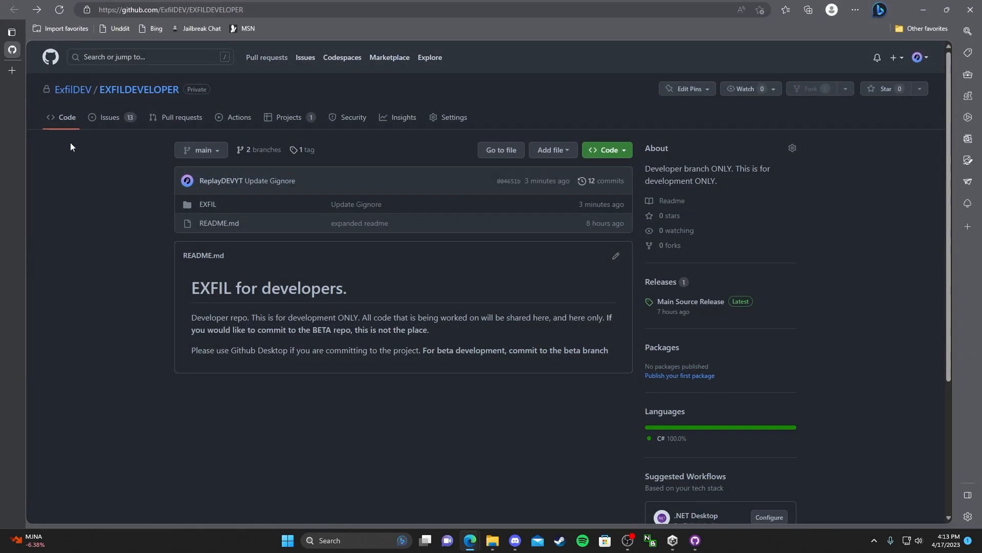